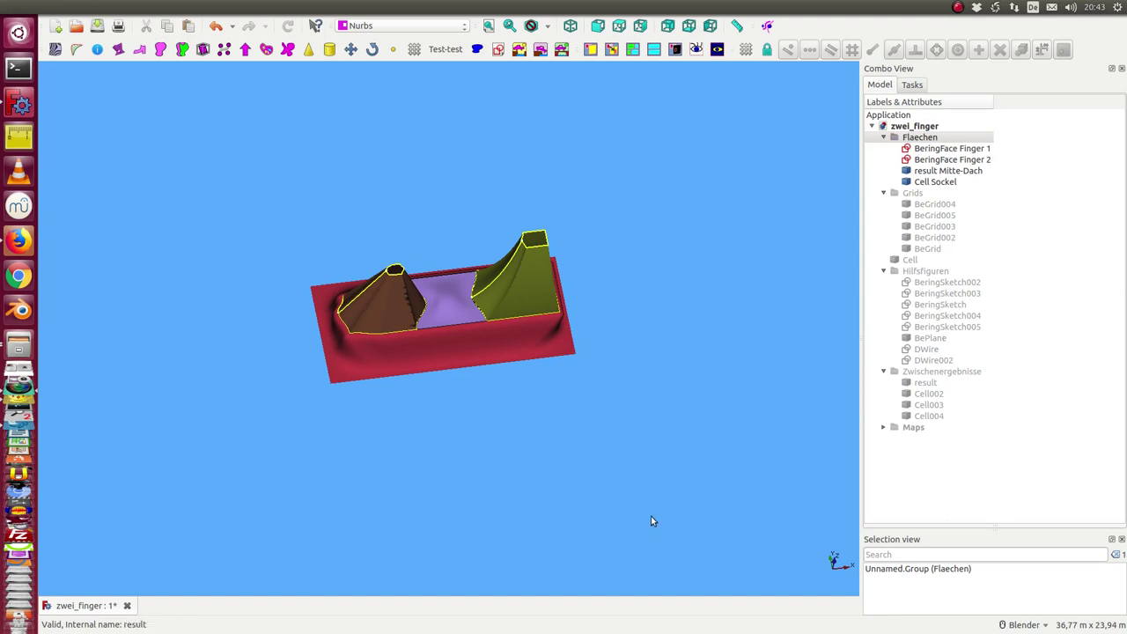
- Orbit the two-finger model to a top-down view and select the Maps group
mouse_move(464, 494)
middle_down()
mouse_move(446, 480)
mouse_move(465, 432)
mouse_move(538, 448)
mouse_move(552, 496)
mouse_move(518, 523)
mouse_move(458, 519)
mouse_move(432, 496)
mouse_move(422, 505)
mouse_move(450, 496)
middle_up()
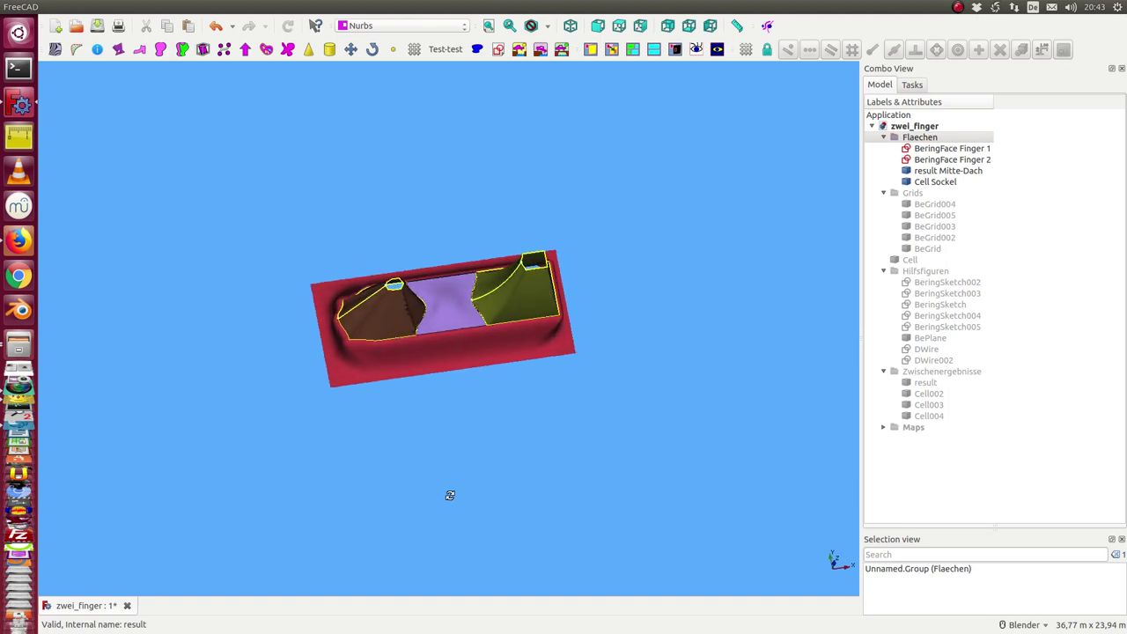
click(912, 429)
- Show the magenta Maps mesh and hide the Flaechen surfaces
key(space)
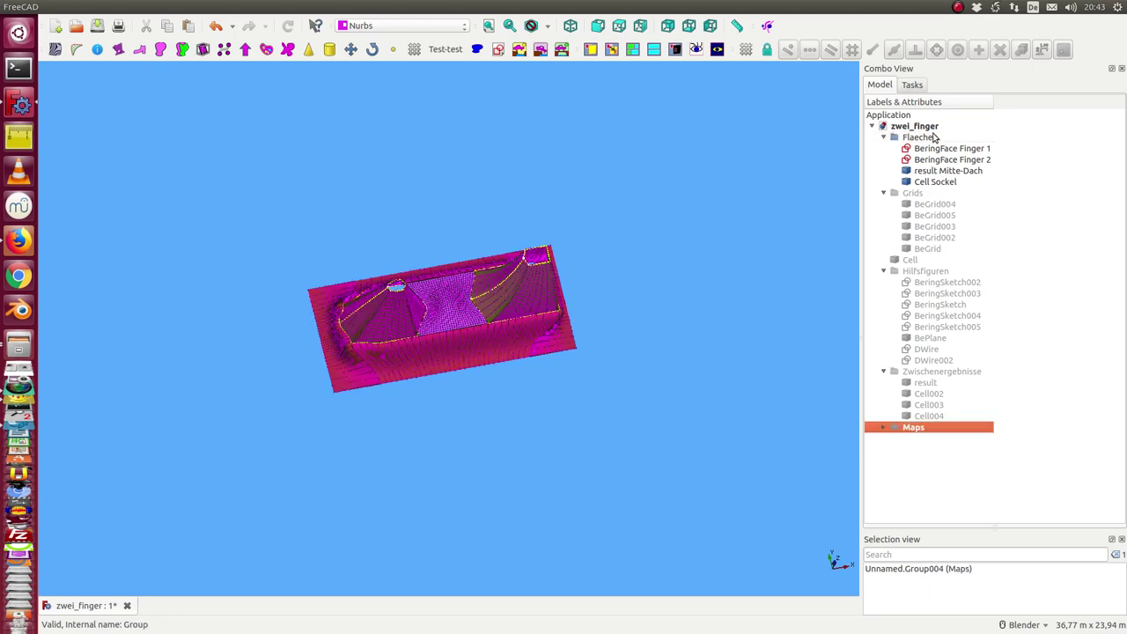
click(934, 138)
key(space)
- Orbit around the Maps mesh from top-down and side angles, then hide it
mouse_move(570, 420)
middle_down()
mouse_move(517, 348)
mouse_move(502, 358)
middle_up()
scroll(523, 377, up, 5)
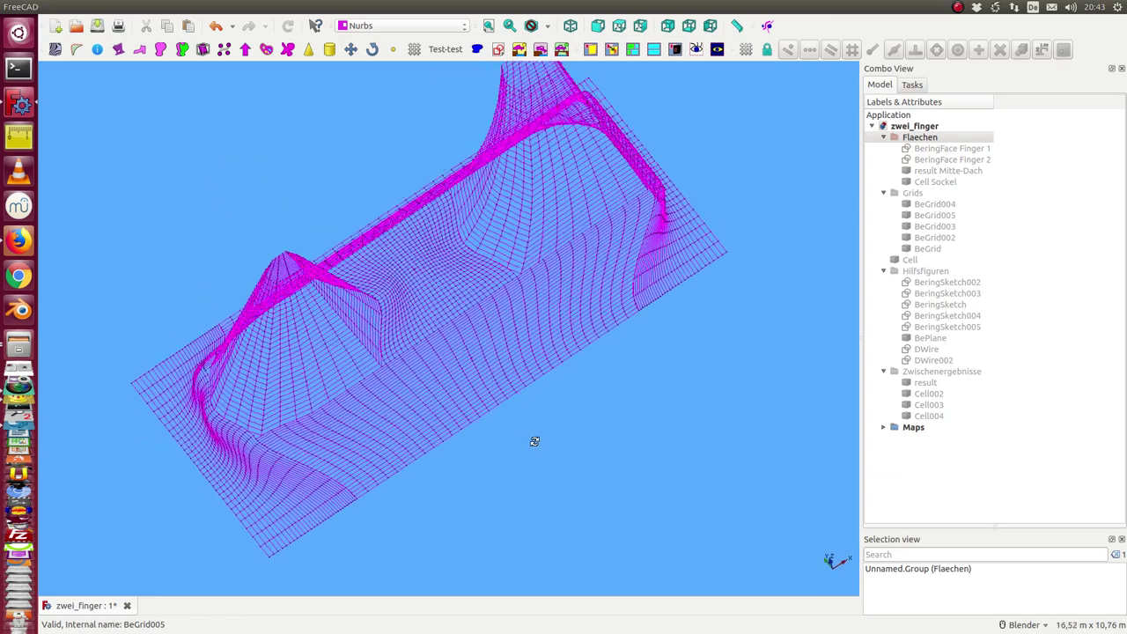
middle_drag(535, 441, 513, 473)
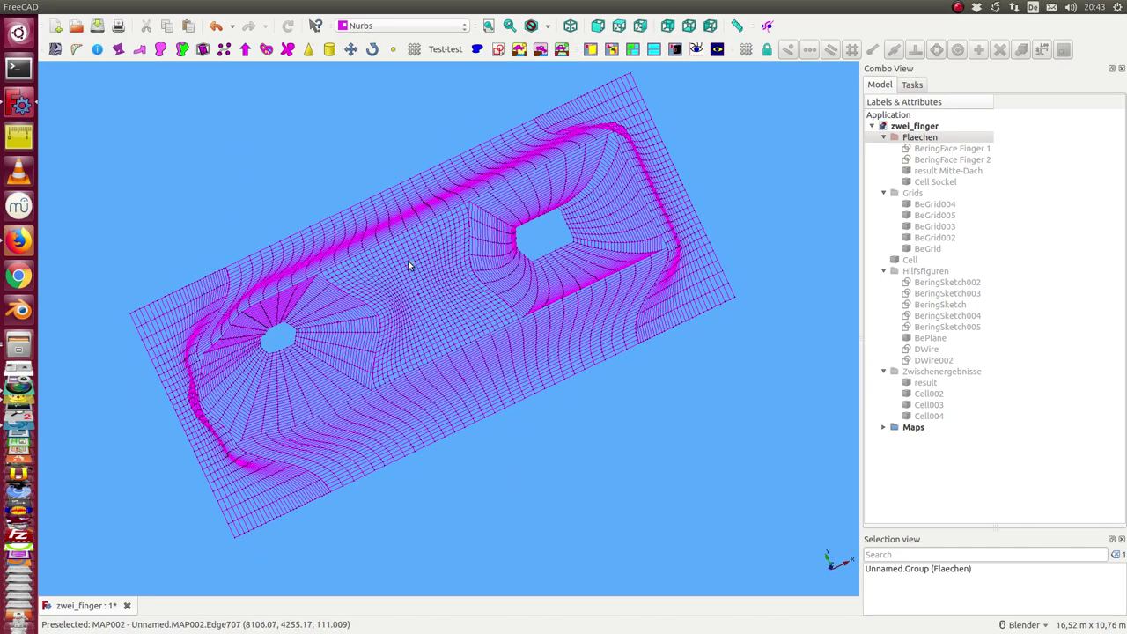
mouse_move(533, 294)
middle_down()
mouse_move(460, 531)
mouse_move(375, 449)
mouse_move(317, 501)
mouse_move(302, 554)
mouse_move(516, 470)
mouse_move(502, 362)
mouse_move(440, 388)
mouse_move(370, 370)
mouse_move(311, 329)
mouse_move(360, 358)
mouse_move(528, 352)
mouse_move(672, 312)
mouse_move(531, 214)
mouse_move(375, 405)
mouse_move(373, 453)
mouse_move(403, 371)
middle_up()
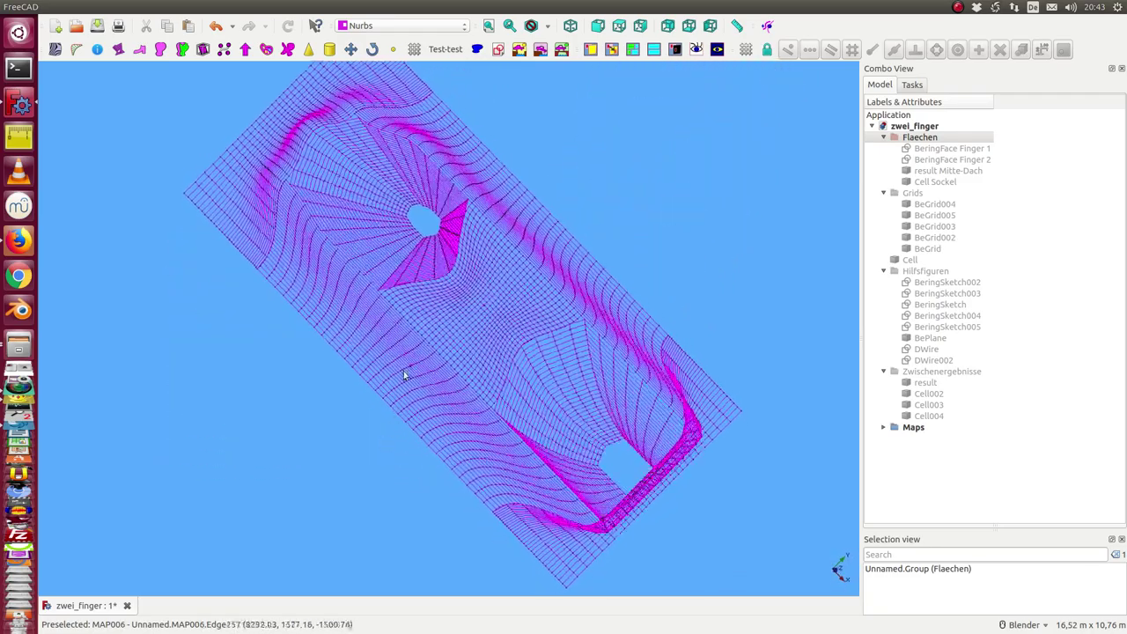
mouse_move(279, 447)
middle_down()
mouse_move(312, 518)
mouse_move(572, 103)
mouse_move(575, 123)
middle_up()
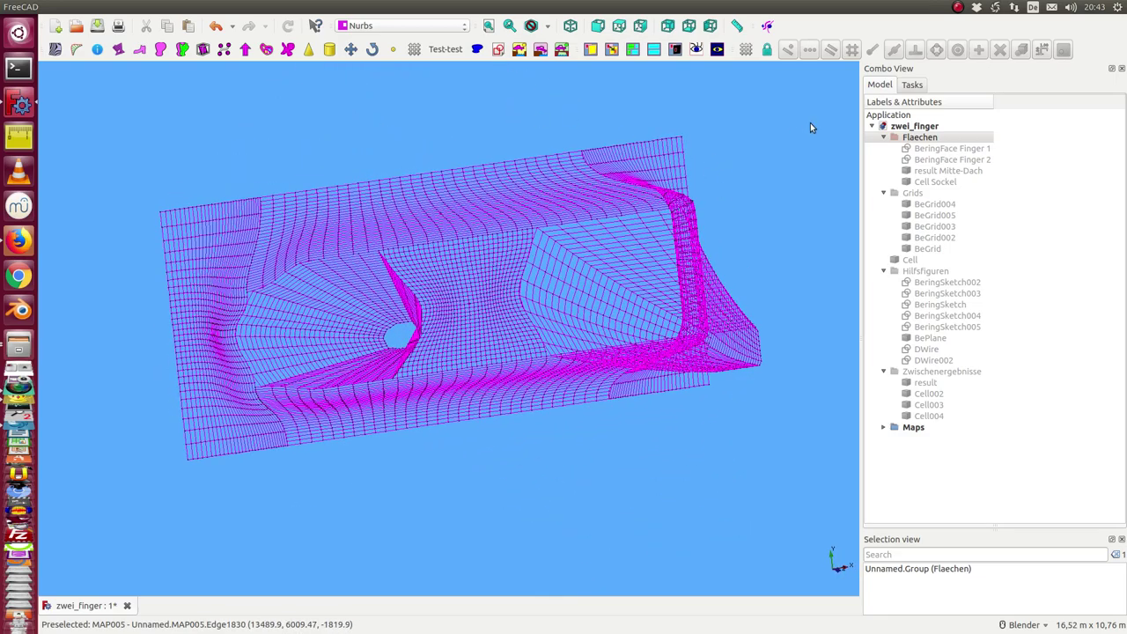
click(909, 428)
key(space)
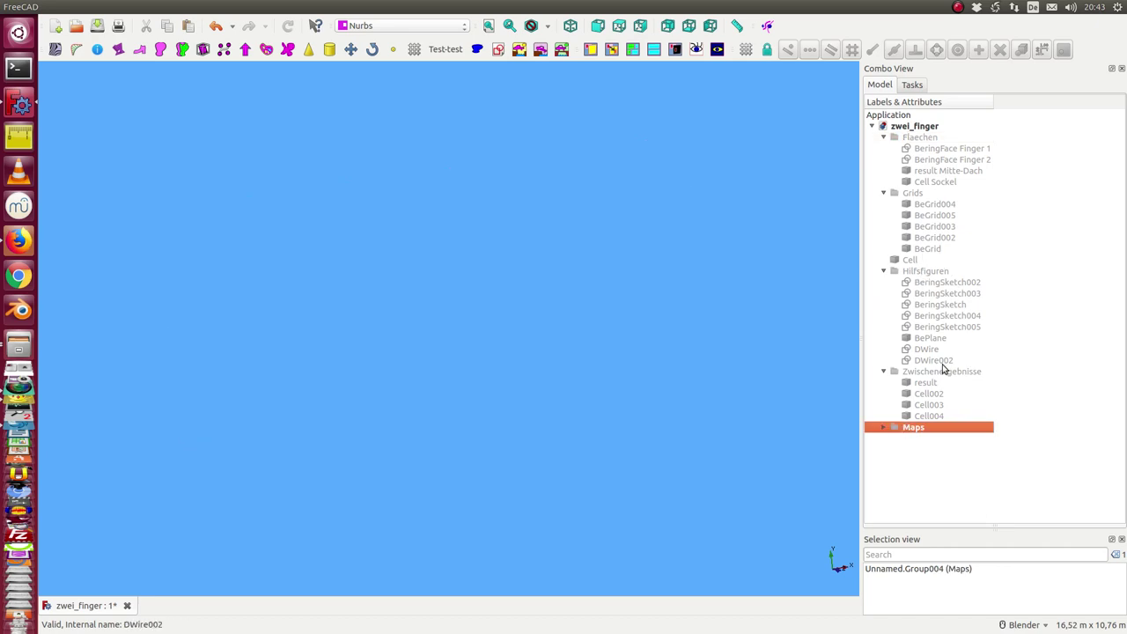
- Show the pink BePlane, deselect it, and display the BeGrid grid lines over it
click(929, 340)
scroll(607, 391, down, 5)
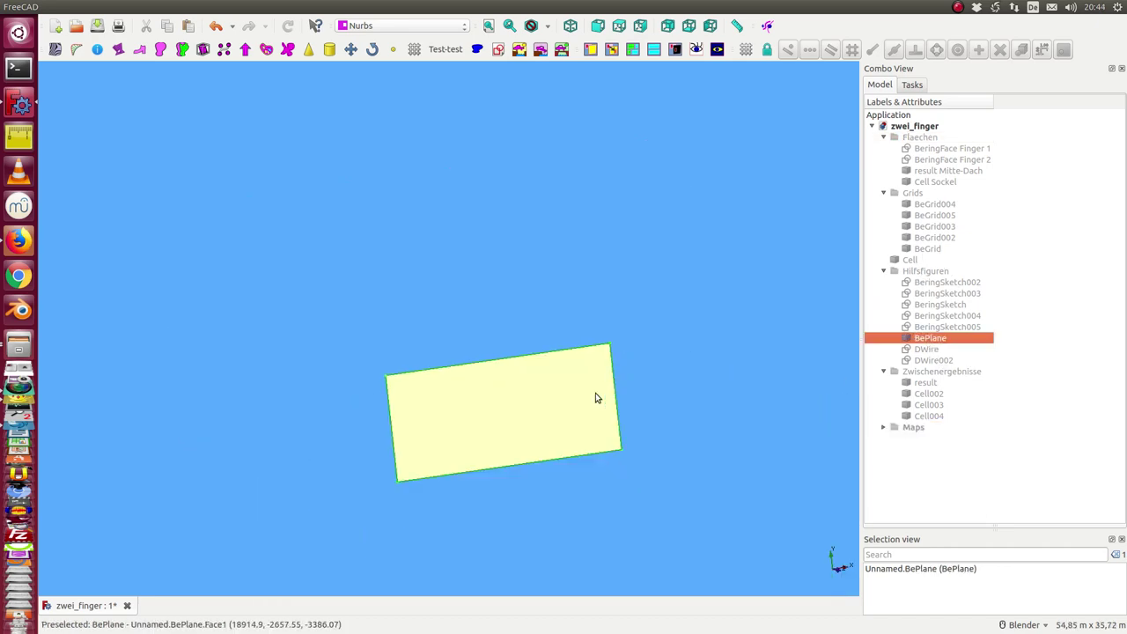
mouse_move(596, 397)
middle_down()
mouse_move(503, 408)
mouse_move(503, 324)
middle_up()
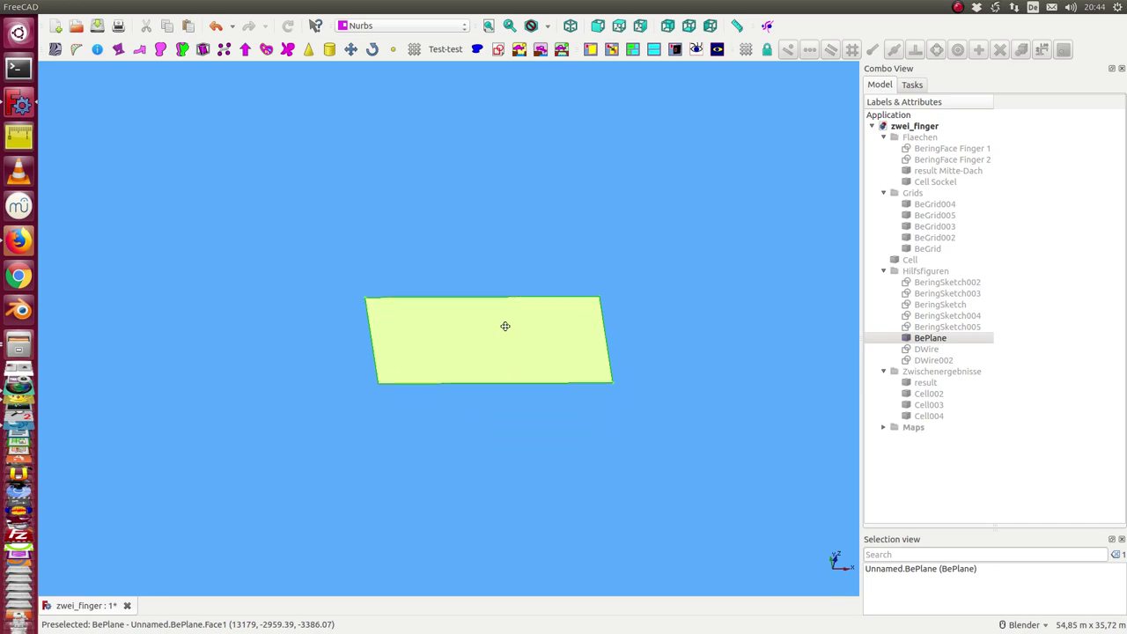
scroll(502, 317, up, 4)
click(521, 455)
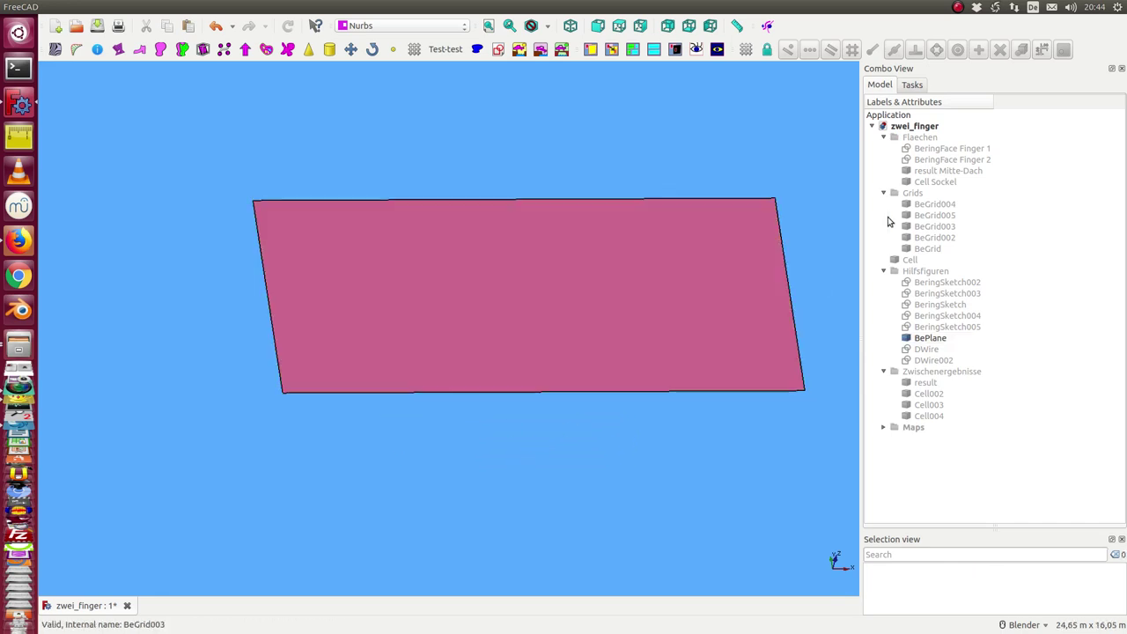
click(934, 250)
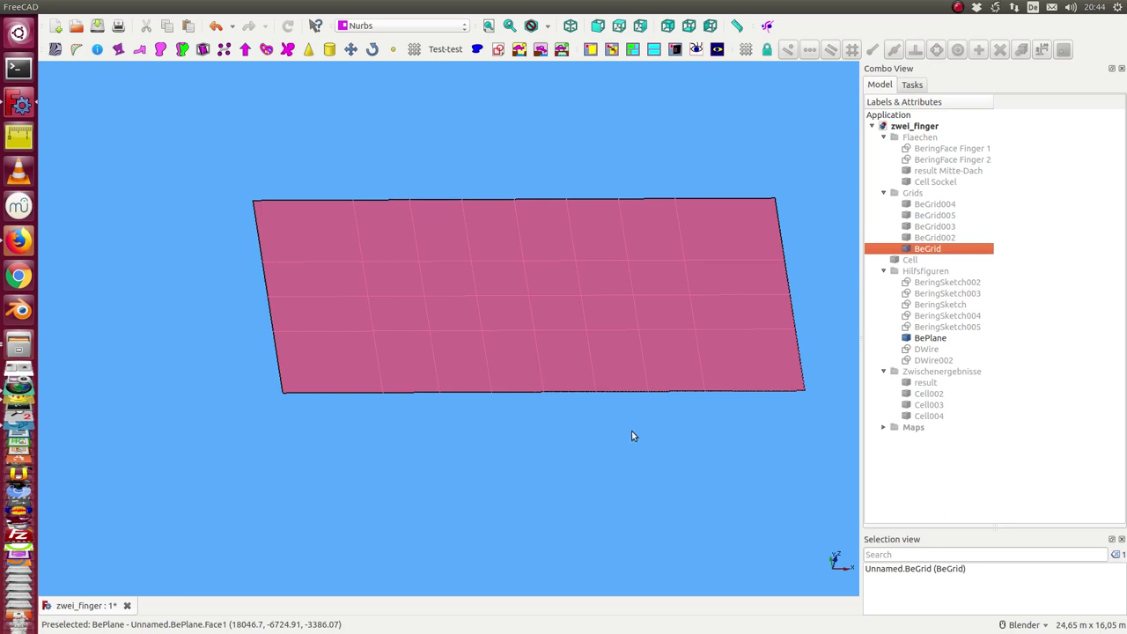
scroll(633, 432, down, 2)
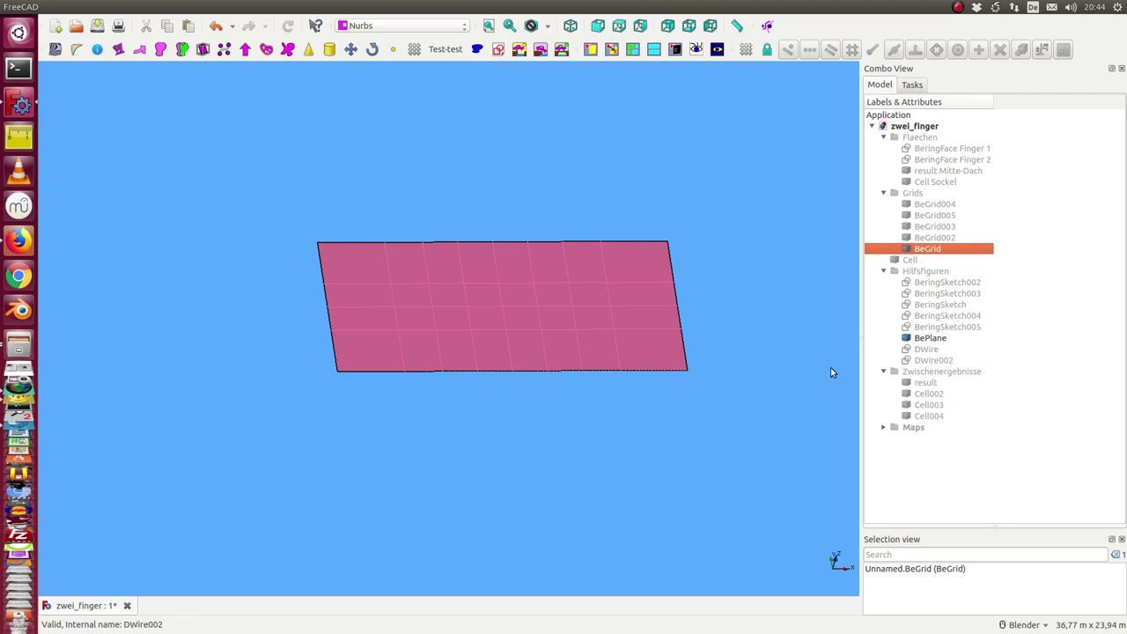
- Show the result body and orbit to see it beside the plane
click(921, 388)
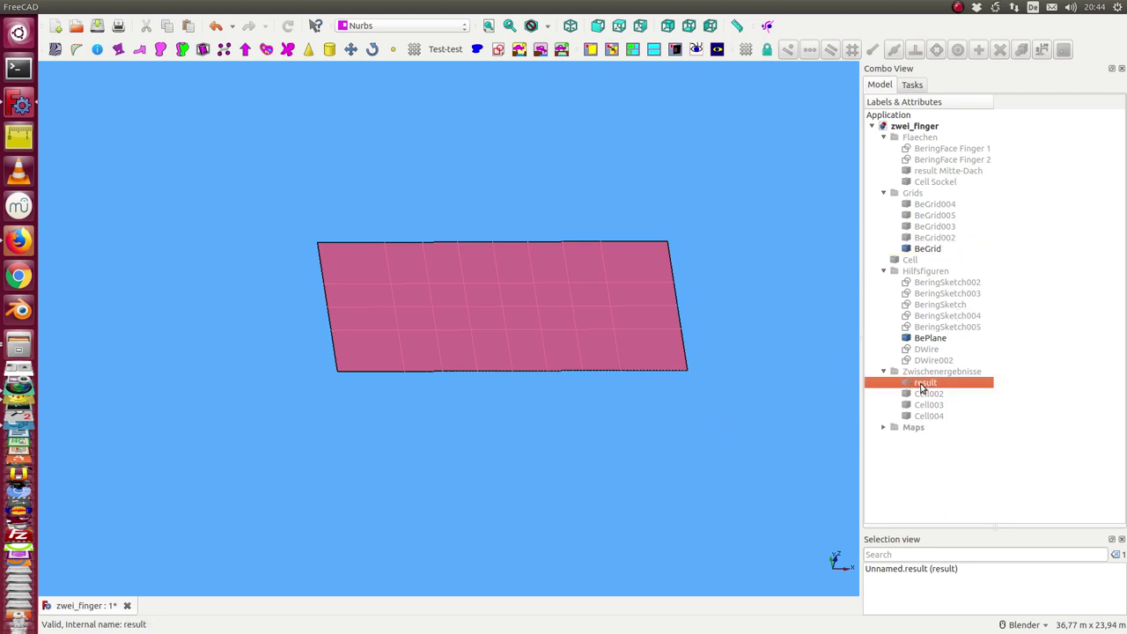
key(space)
mouse_move(551, 473)
middle_down()
mouse_move(534, 435)
mouse_move(551, 484)
mouse_move(588, 461)
middle_up()
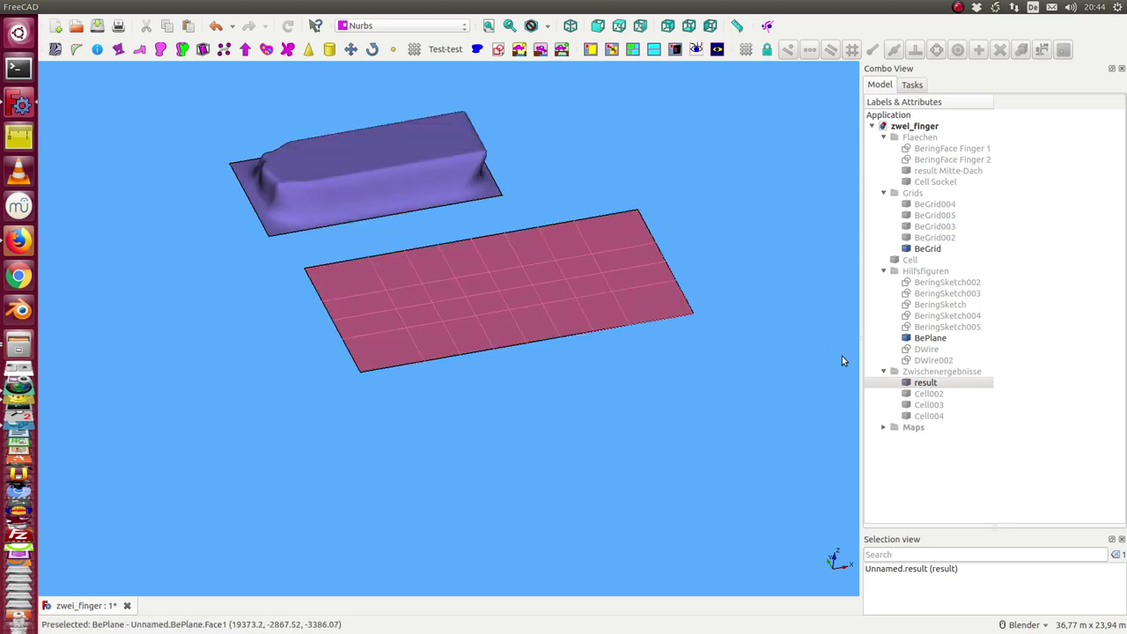
- Show the Cell002, Cell003 and Cell004 roof cells and hide the result body
click(922, 399)
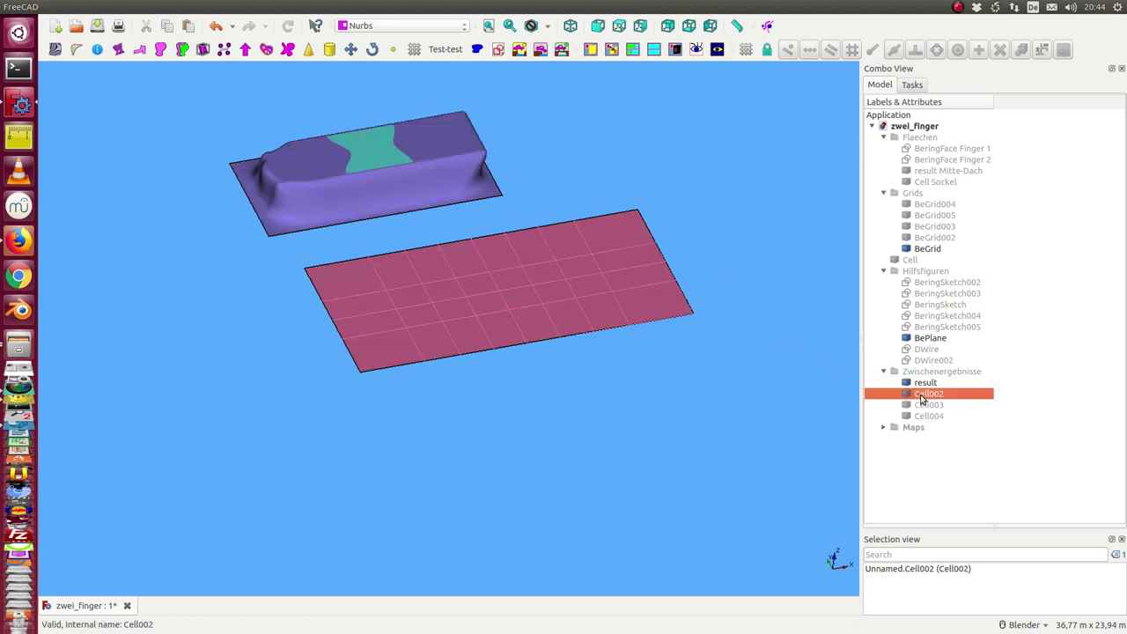
click(926, 405)
key(space)
click(926, 417)
key(space)
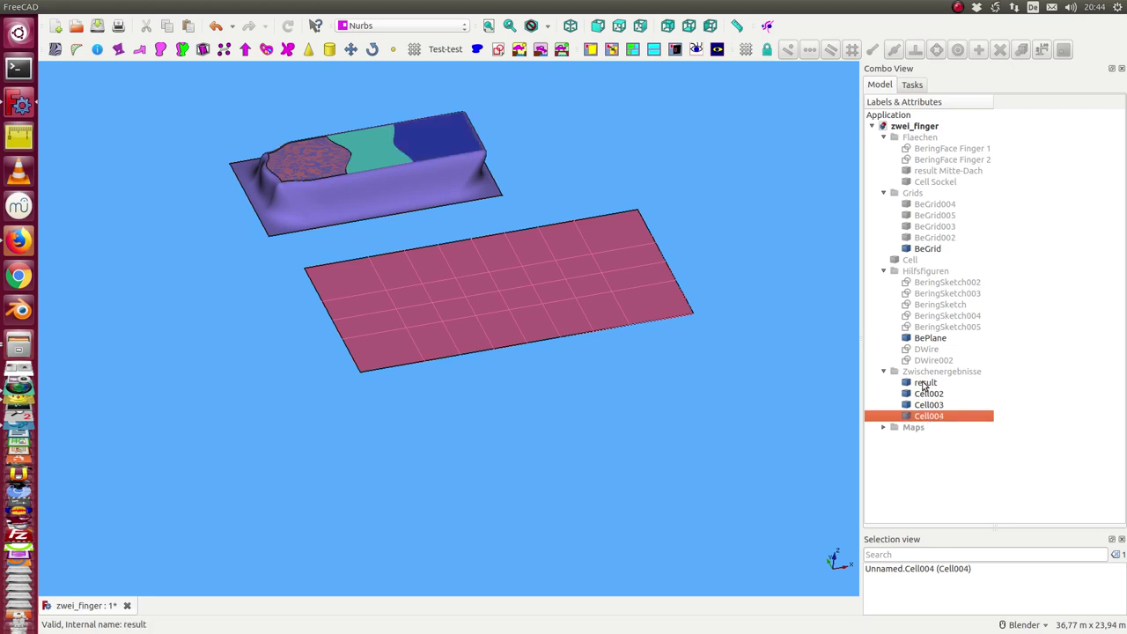
click(913, 383)
key(space)
- Show the result Mitte-Dach surface above the plane and tilt to an edge-on view
mouse_move(453, 244)
middle_down()
mouse_move(414, 284)
mouse_move(495, 325)
mouse_move(459, 274)
middle_up()
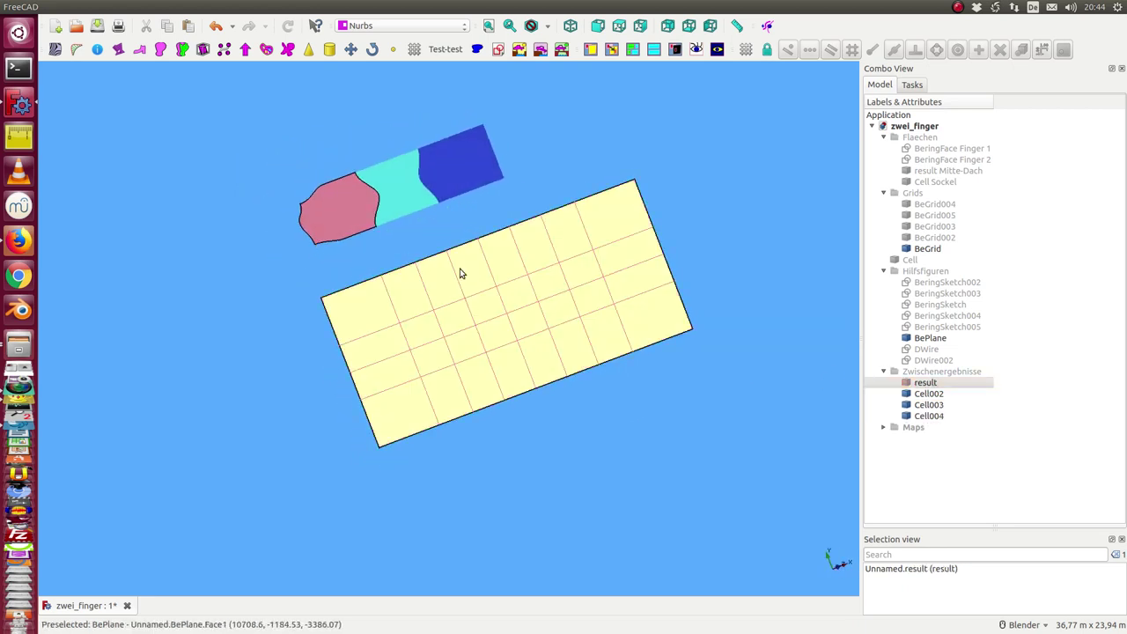
click(395, 195)
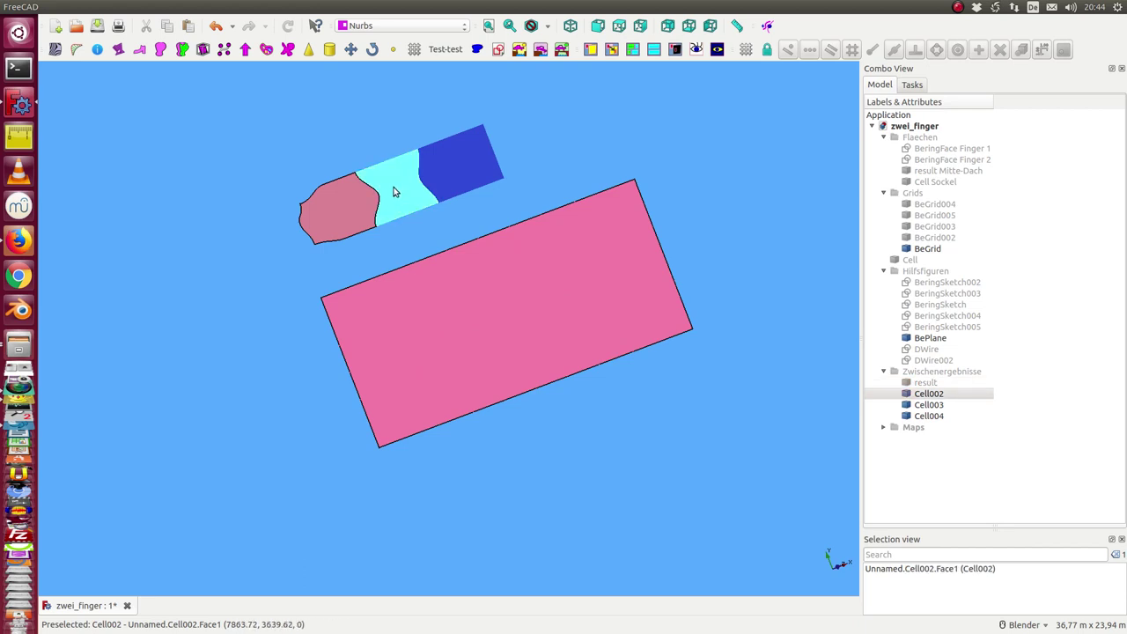
click(922, 173)
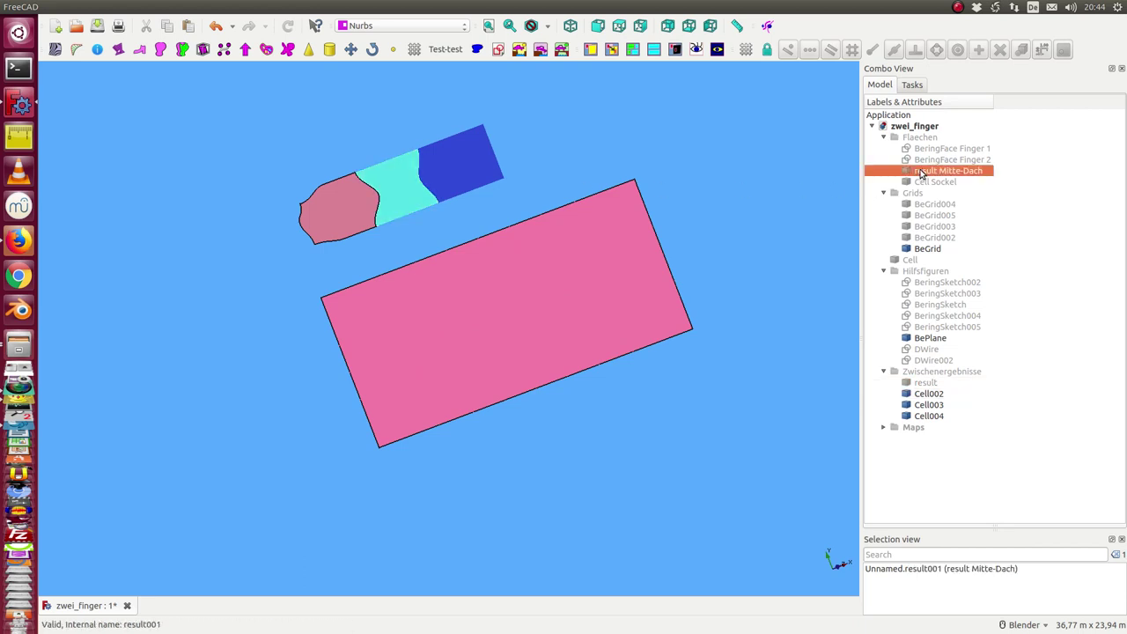
middle_drag(461, 337, 396, 219)
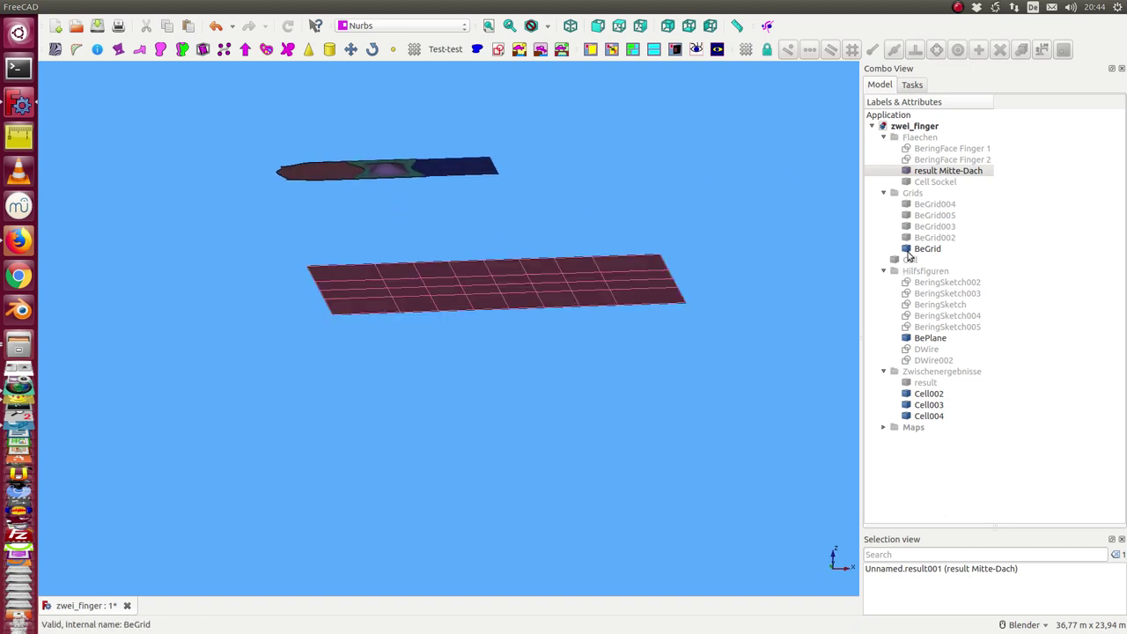
click(915, 250)
key(space)
click(926, 339)
key(space)
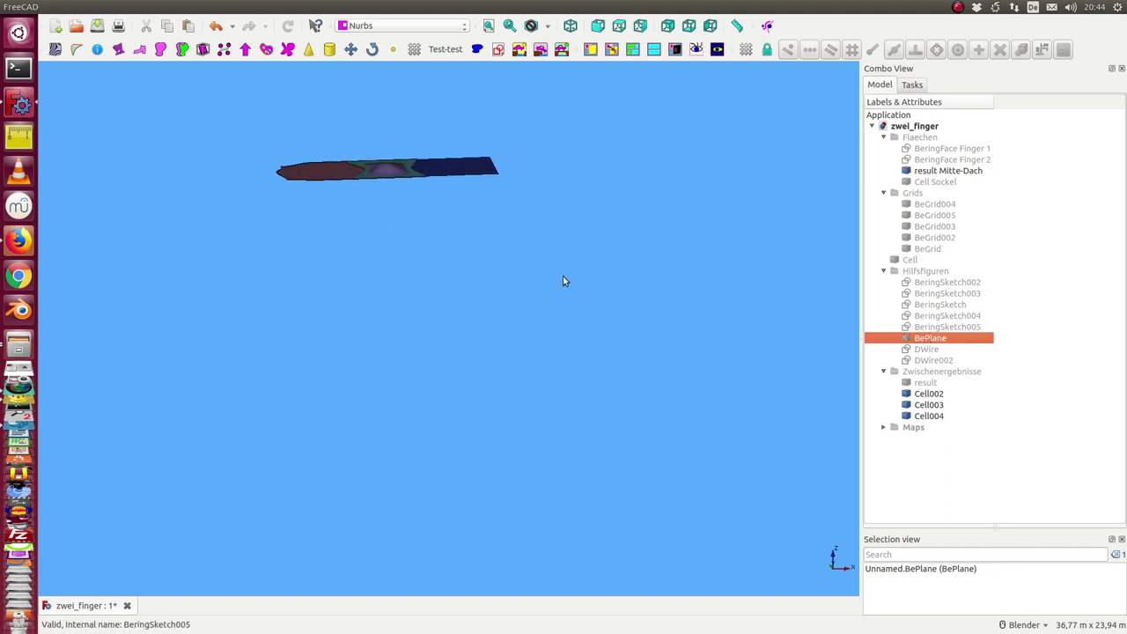
click(489, 26)
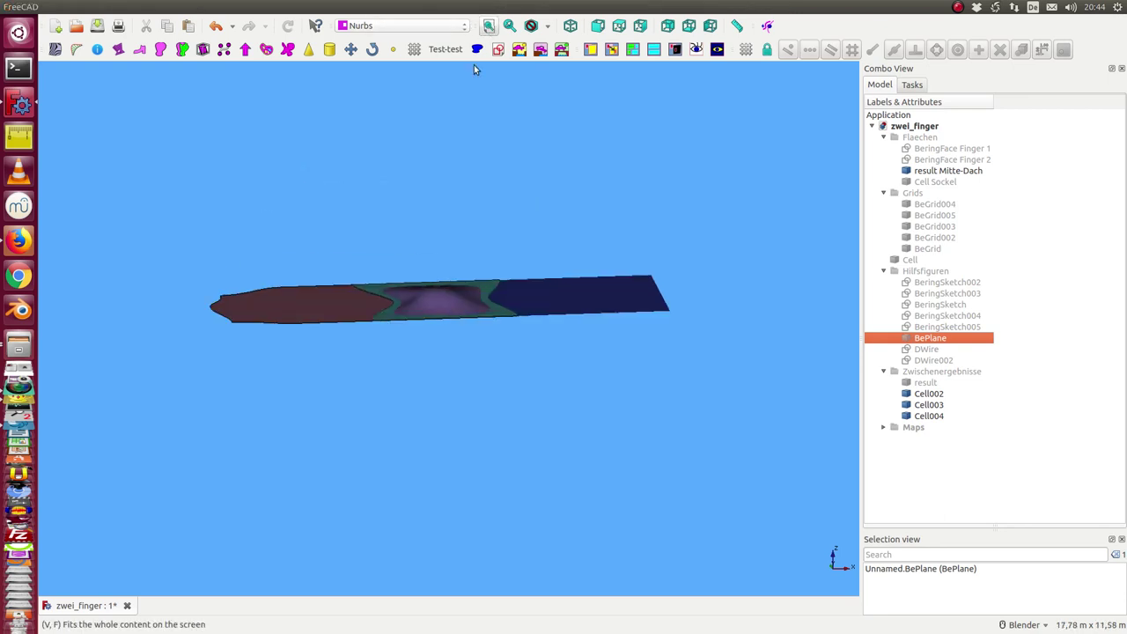
mouse_move(410, 314)
middle_down()
mouse_move(420, 385)
mouse_move(420, 354)
middle_up()
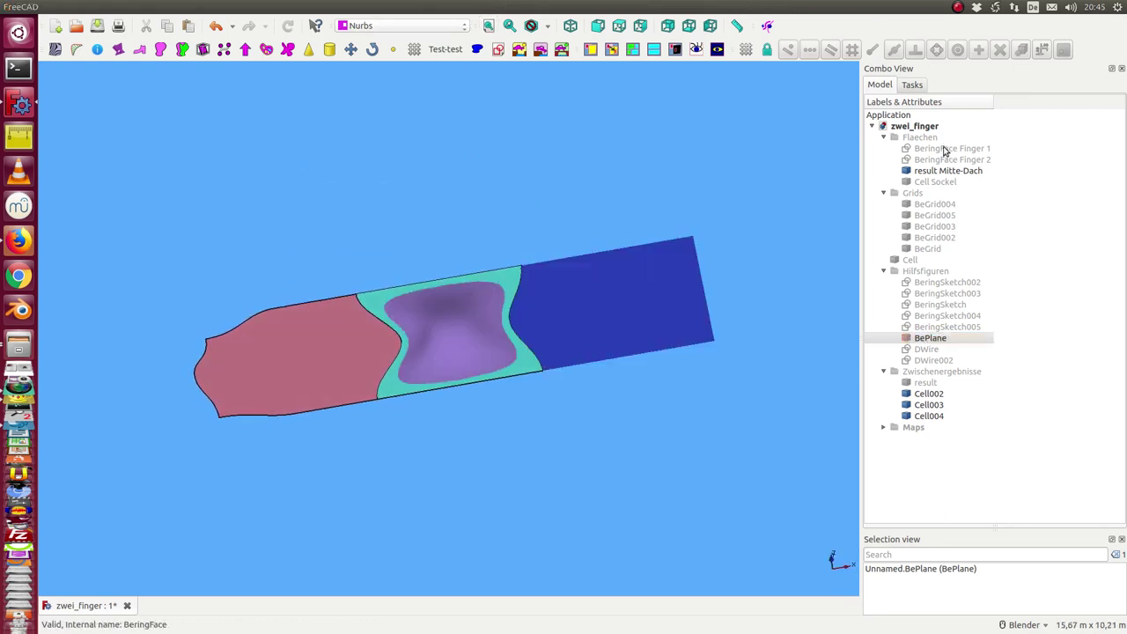
click(943, 149)
key(space)
click(935, 161)
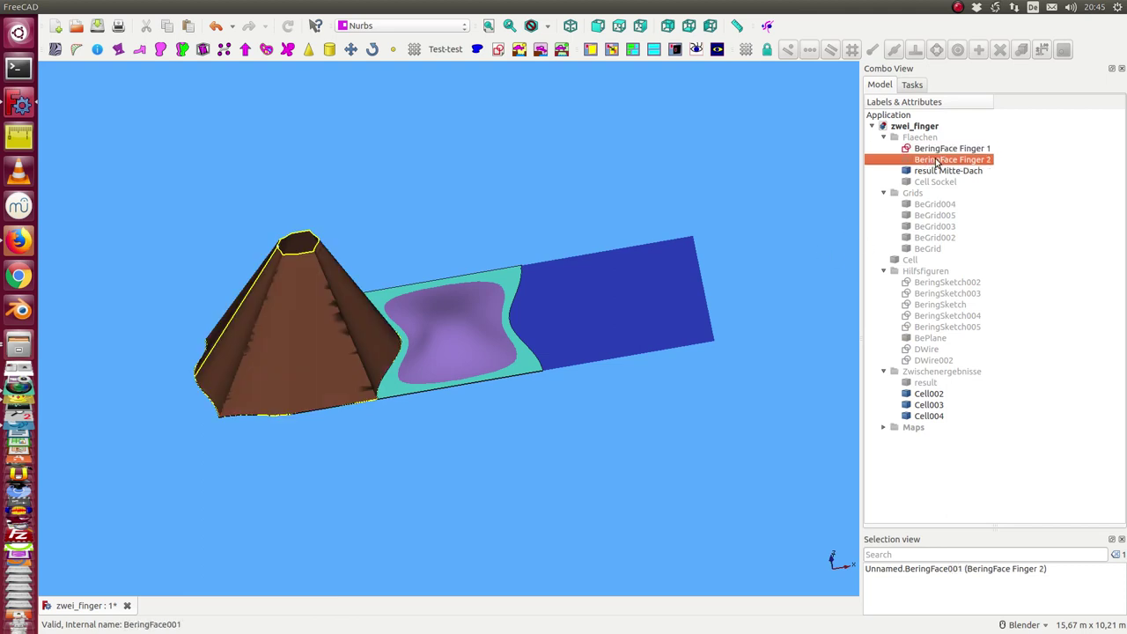
key(space)
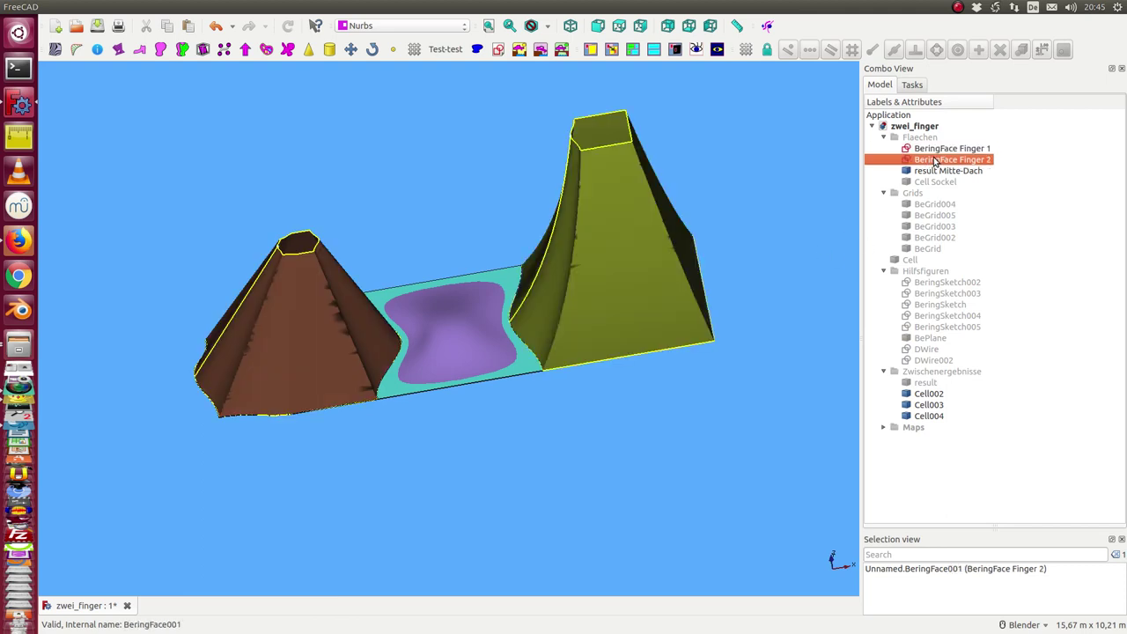
key(space)
click(936, 148)
key(space)
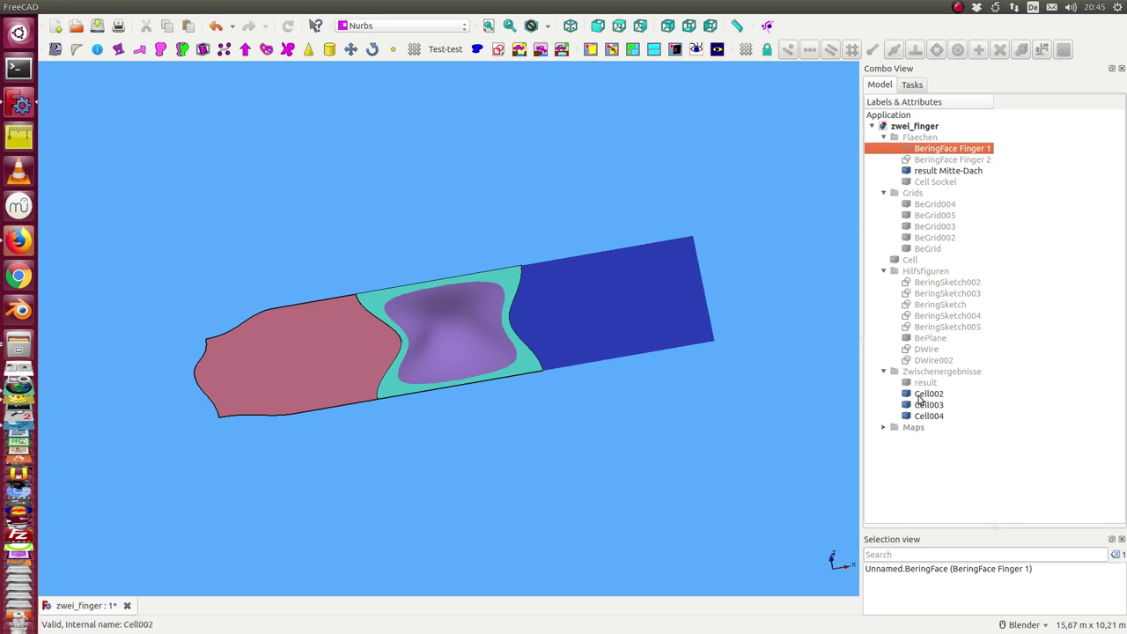
- Hide Cell002 and Cell004, keeping the red Cell003 base visible
click(920, 394)
key(space)
click(922, 404)
key(space)
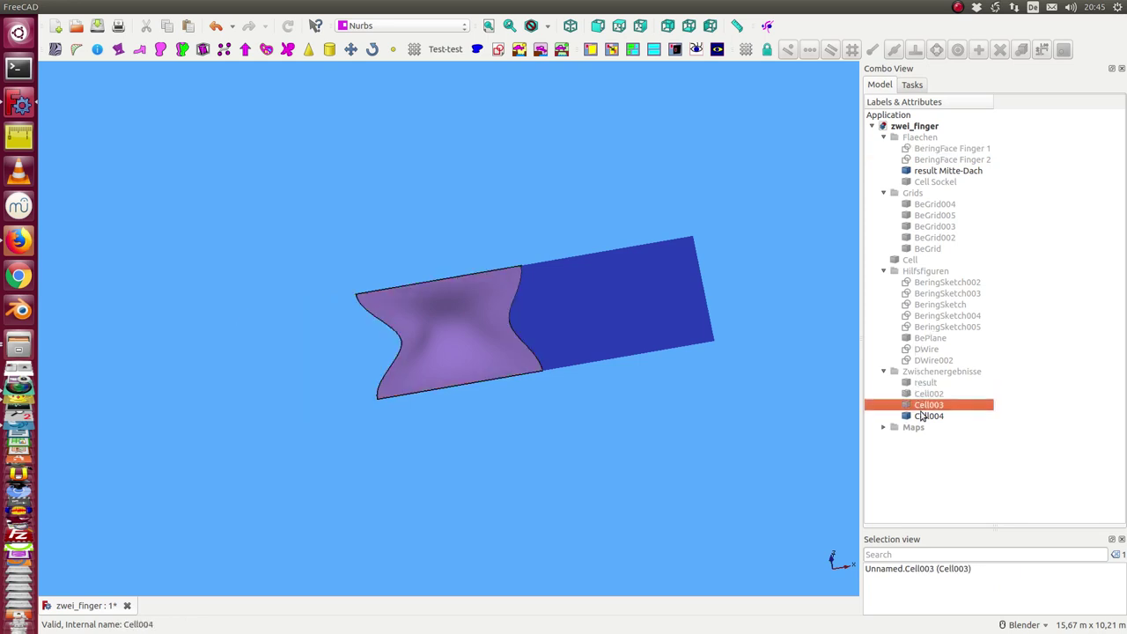
click(923, 417)
key(space)
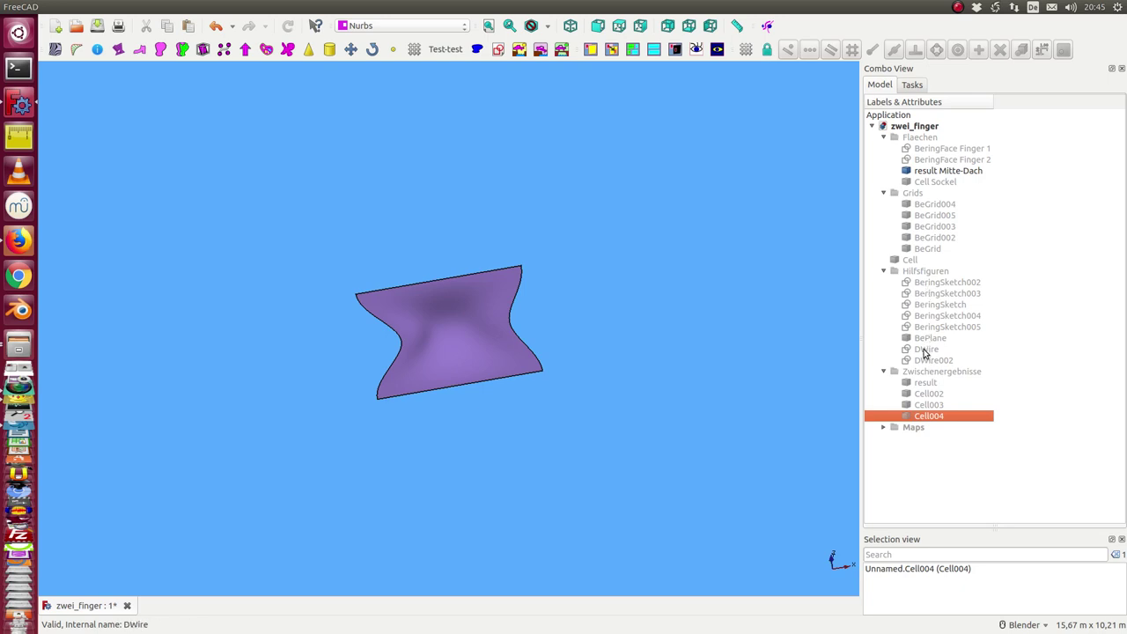
click(927, 405)
key(space)
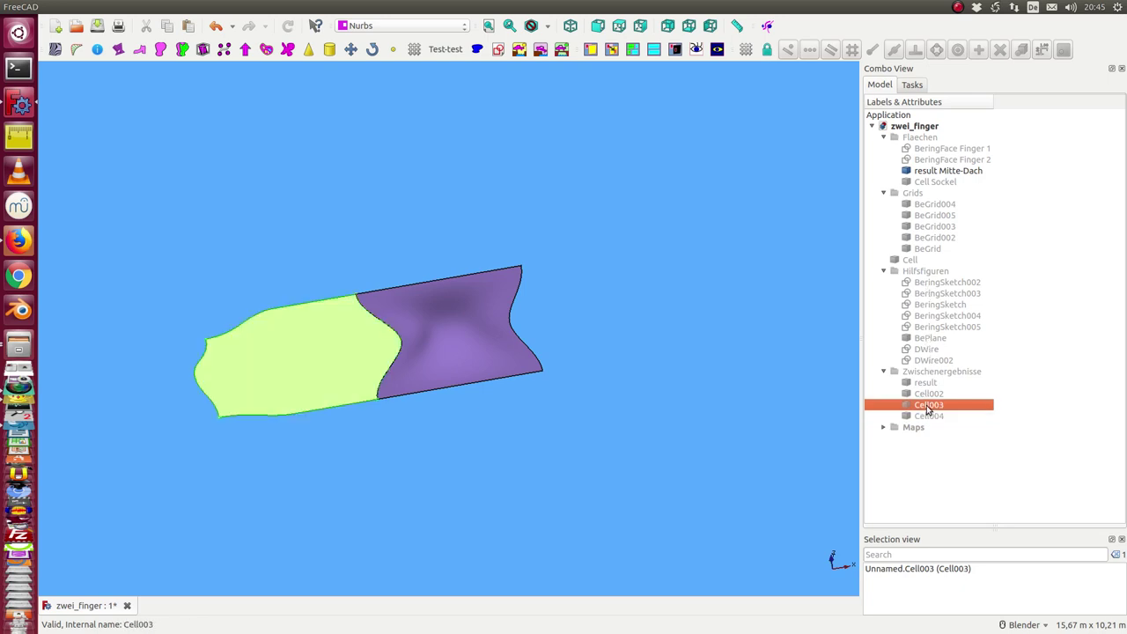
- Show the jagged DWire002 outline while leaving the DWire rectangle hidden
click(928, 349)
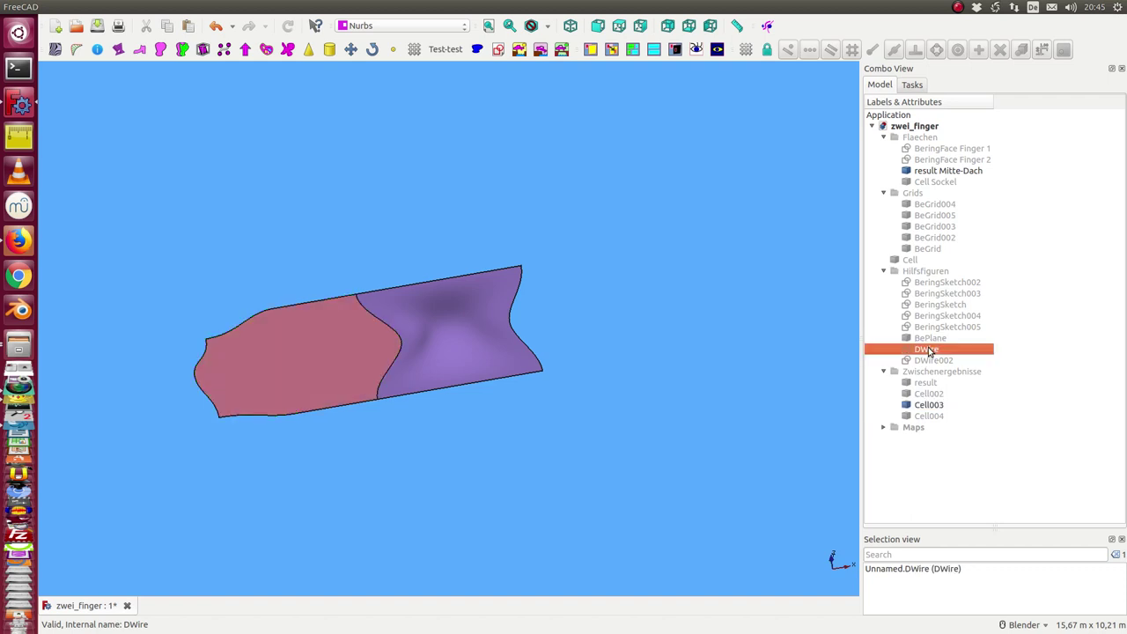
key(space)
click(929, 361)
key(space)
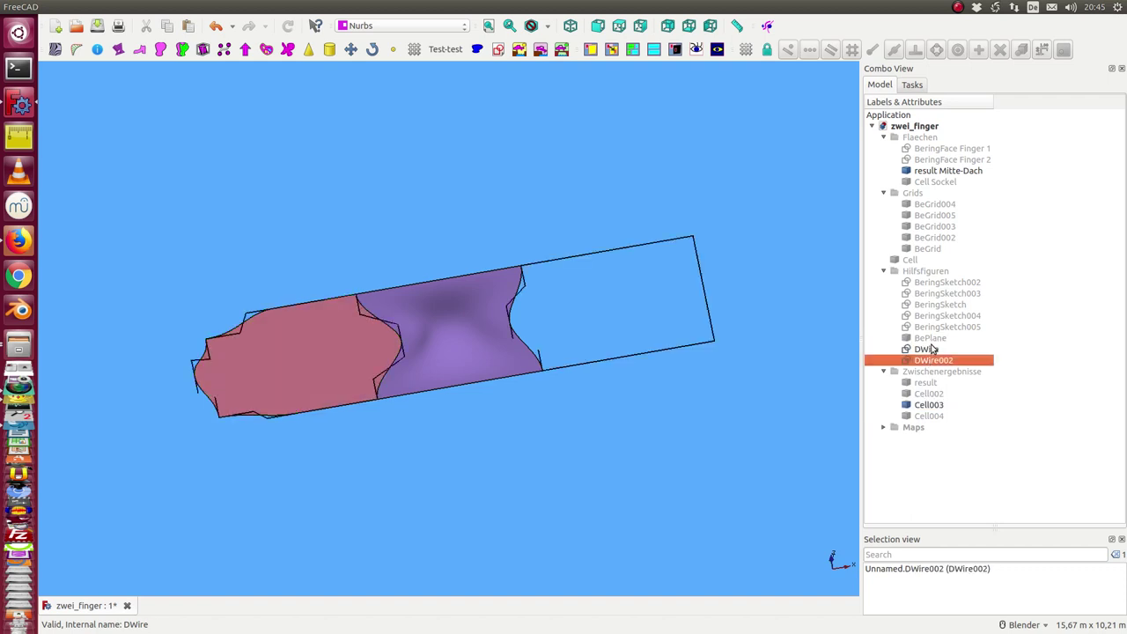
click(931, 349)
key(space)
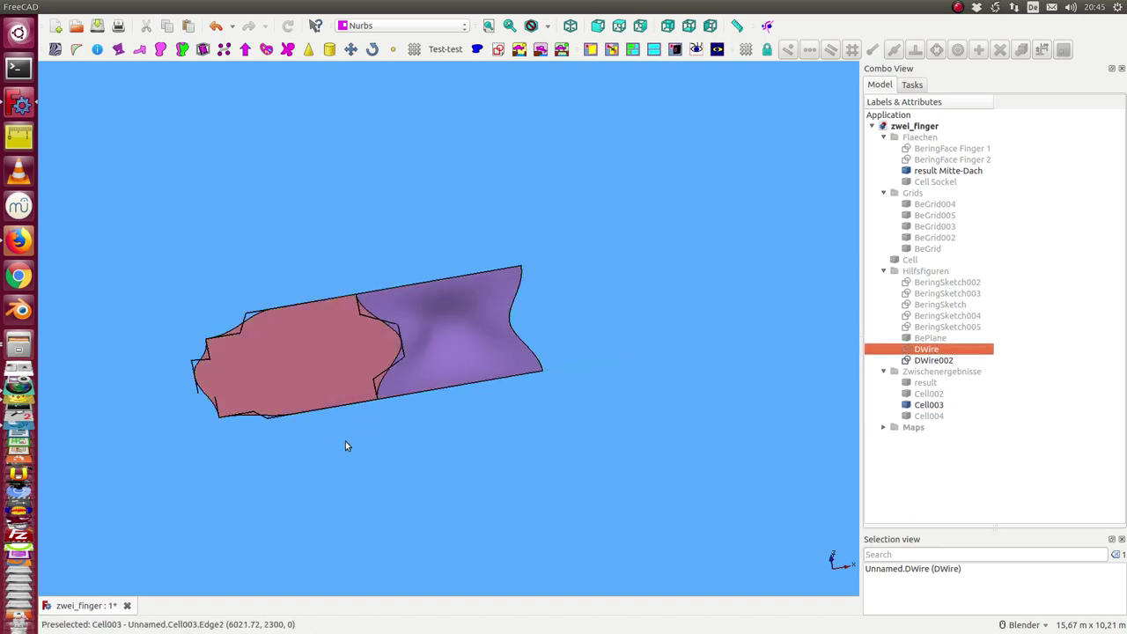
- Show the BeringSketch002 and BeringSketch003 outlines at a flatter viewing angle
middle_drag(345, 446, 354, 390)
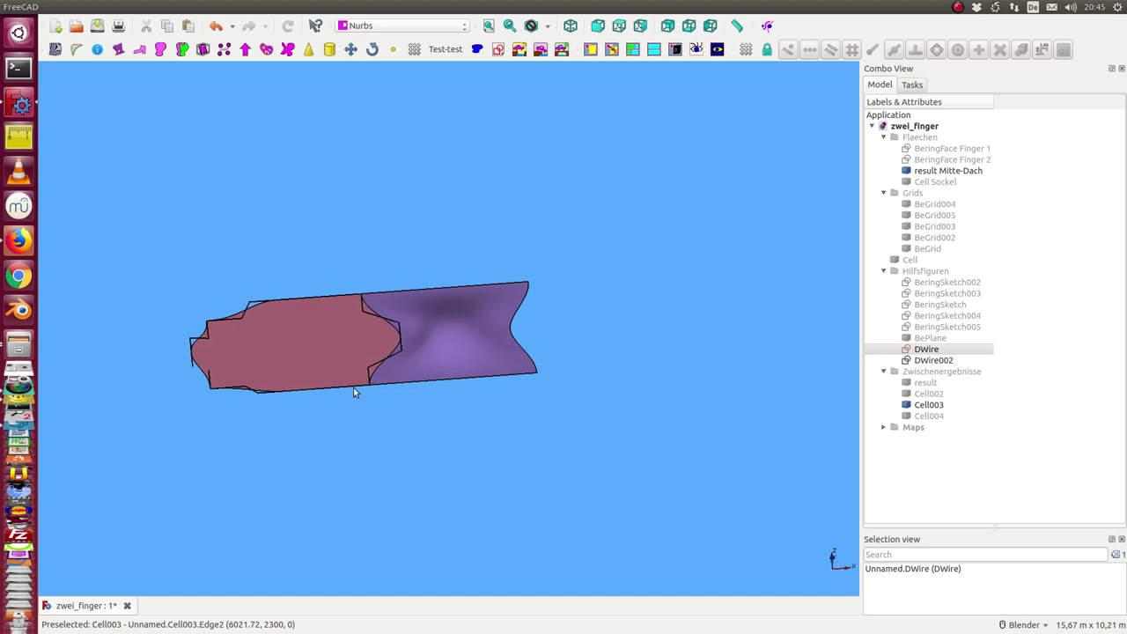
click(939, 283)
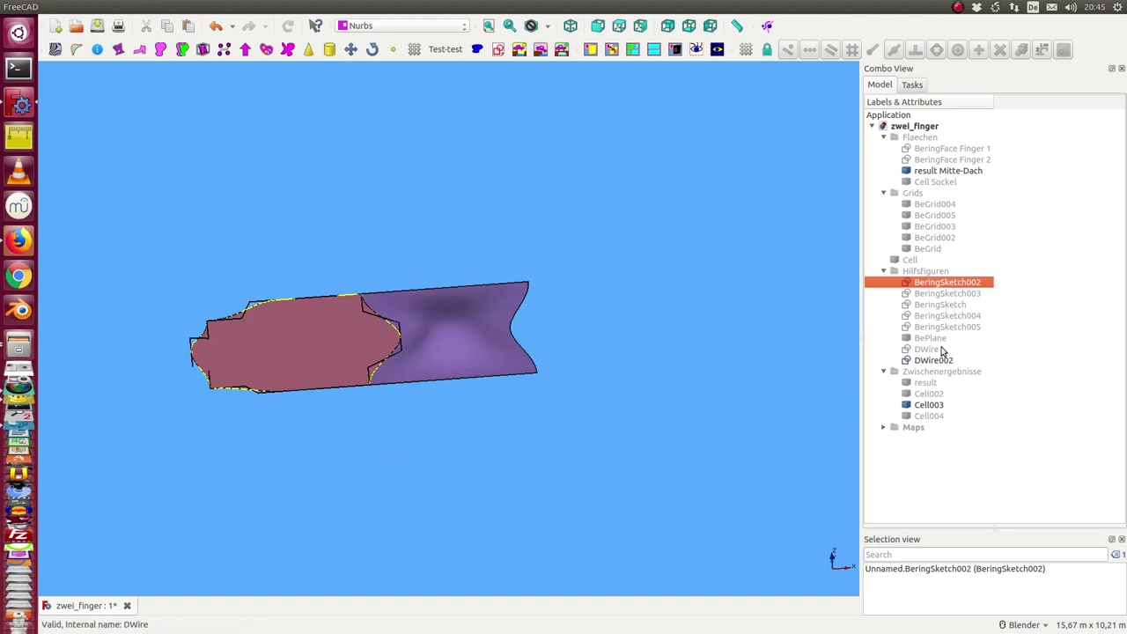
click(931, 295)
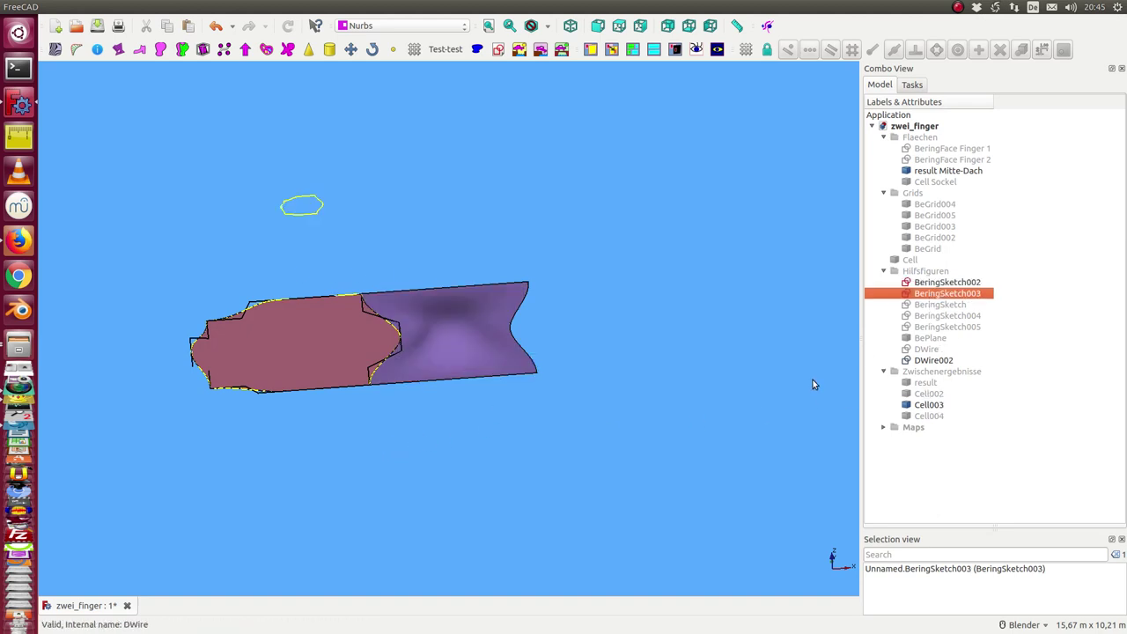
middle_drag(379, 514, 384, 514)
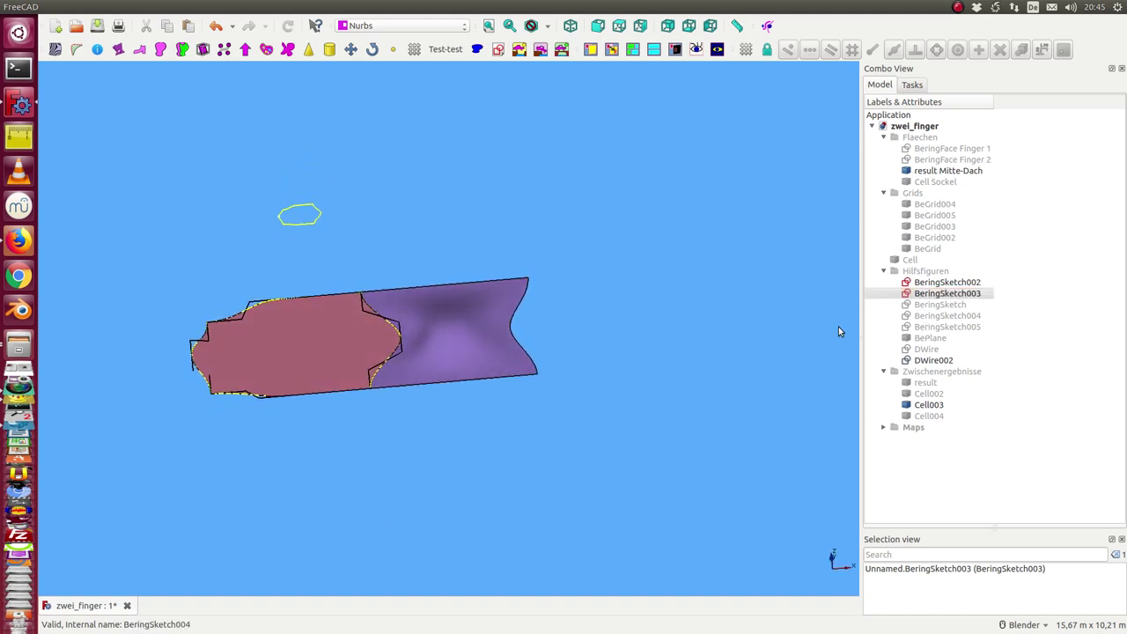
- Show BeringSketch and hide the DWire and DWire002 outlines
click(931, 350)
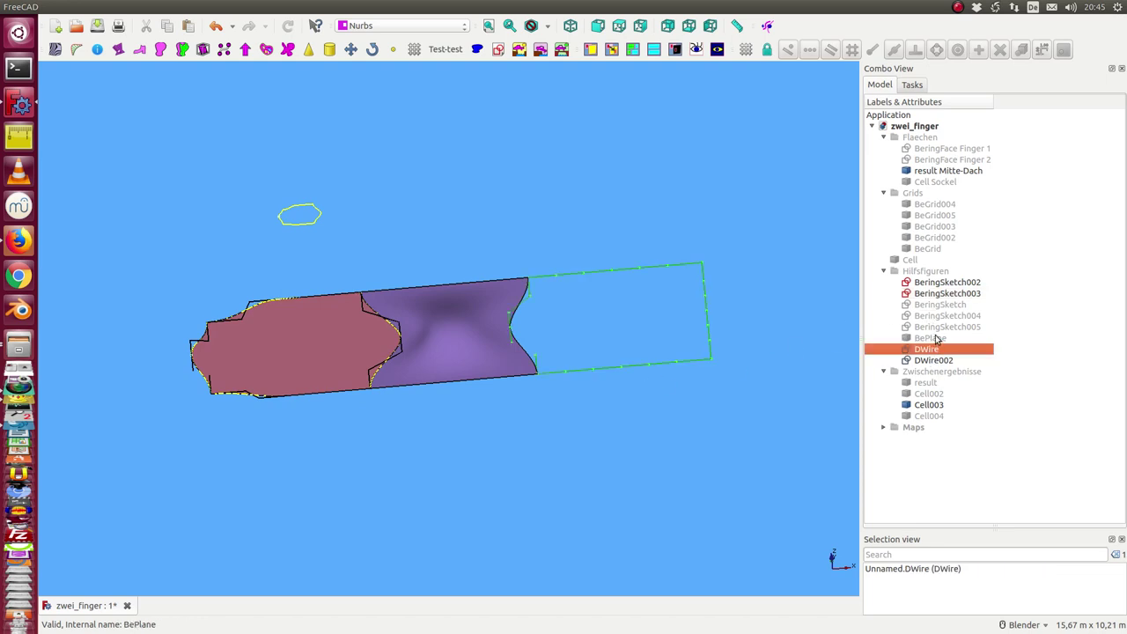
click(932, 305)
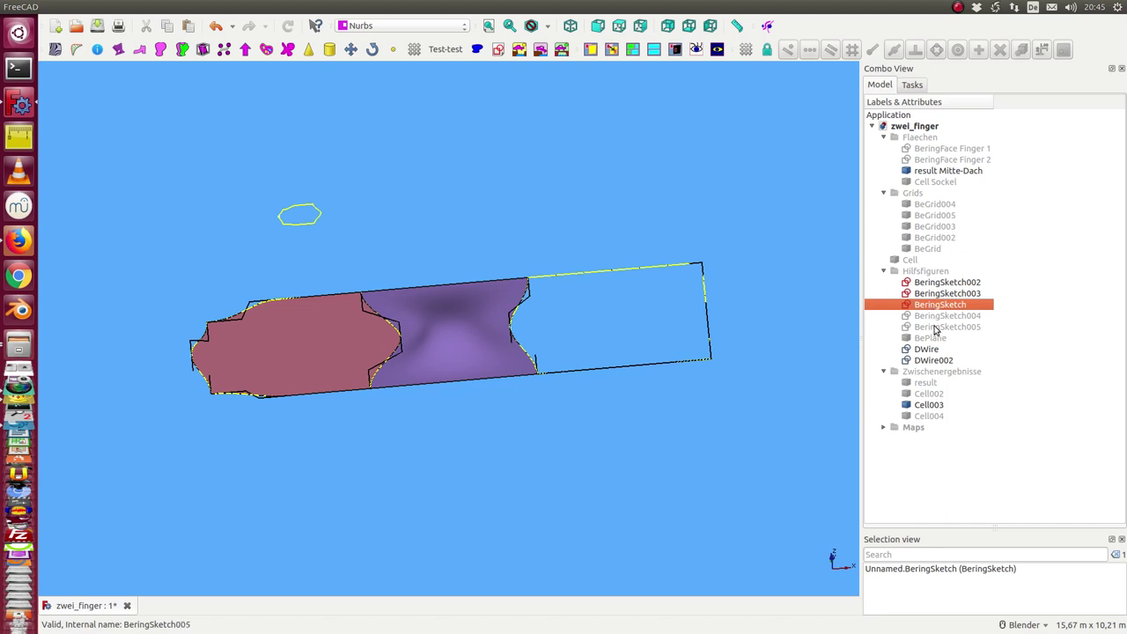
click(933, 350)
key(space)
click(936, 360)
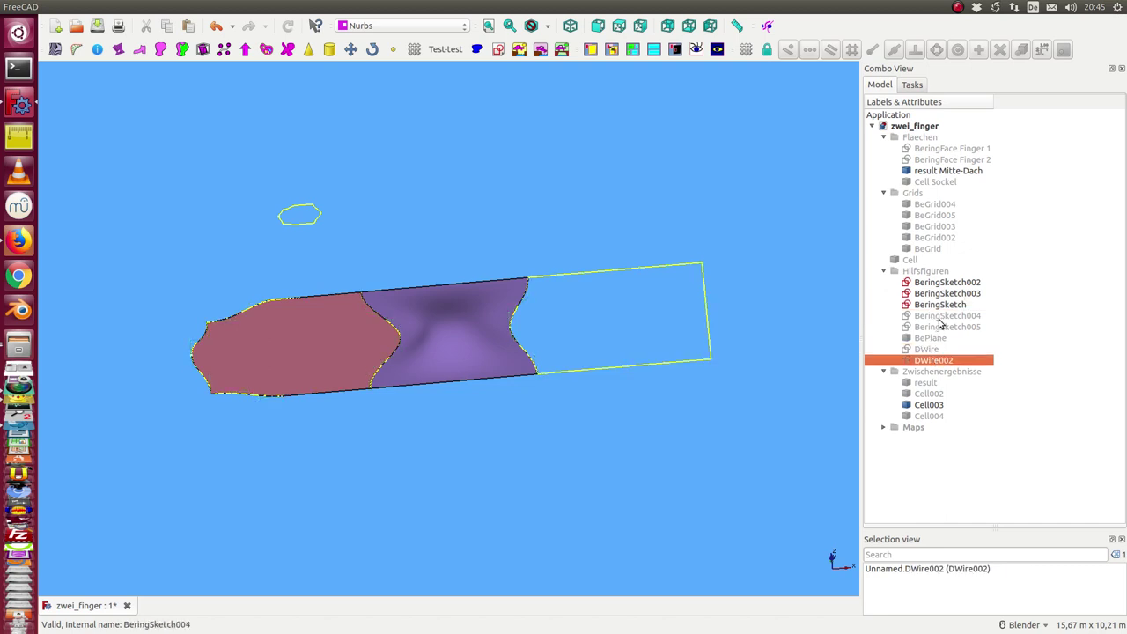
- Show the BeringSketch004 and BeringSketch005 outlines and orbit to view all sketches
click(938, 315)
key(space)
click(938, 327)
key(space)
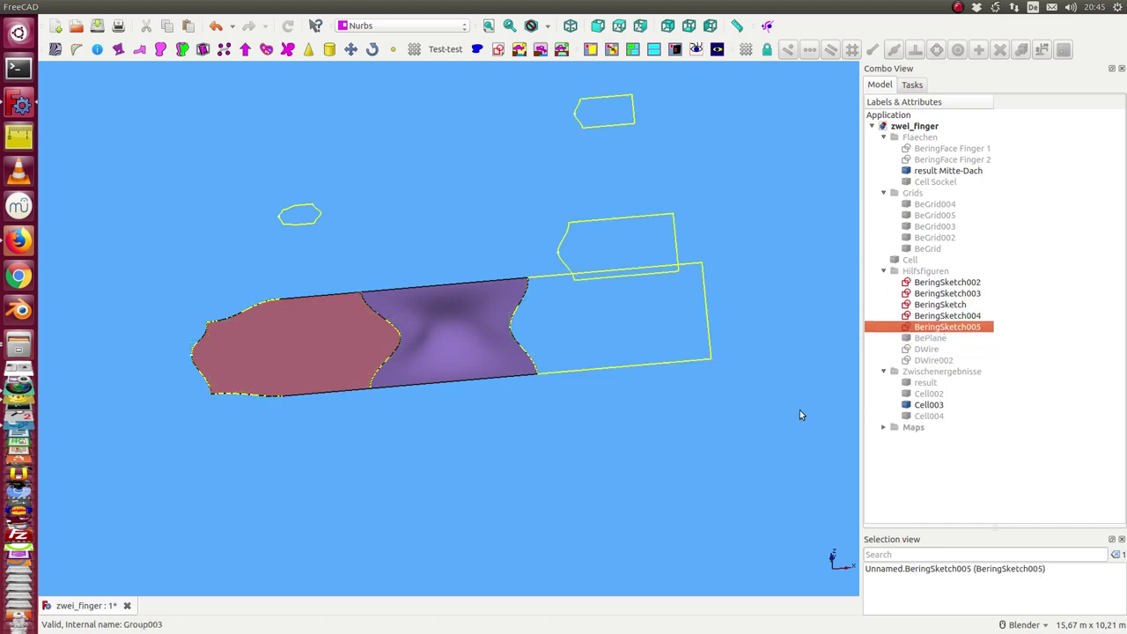
mouse_move(799, 414)
middle_down()
mouse_move(518, 443)
mouse_move(525, 438)
mouse_move(572, 477)
mouse_move(556, 535)
mouse_move(543, 502)
middle_up()
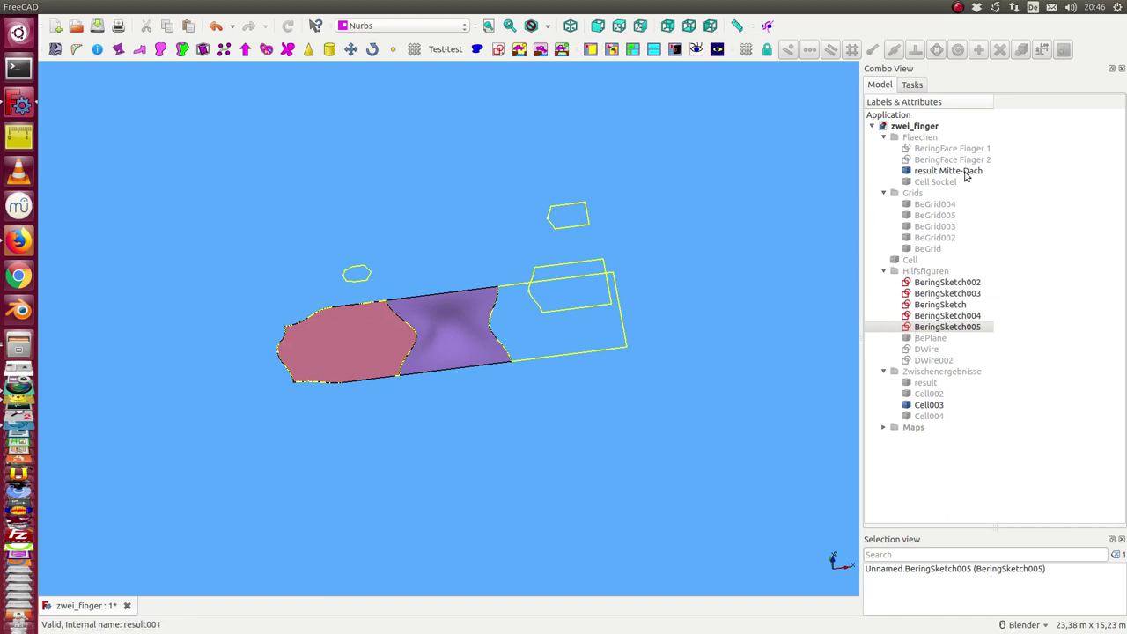
- Show the BeringFace Finger 1 and Finger 2 peak surfaces
click(943, 149)
key(space)
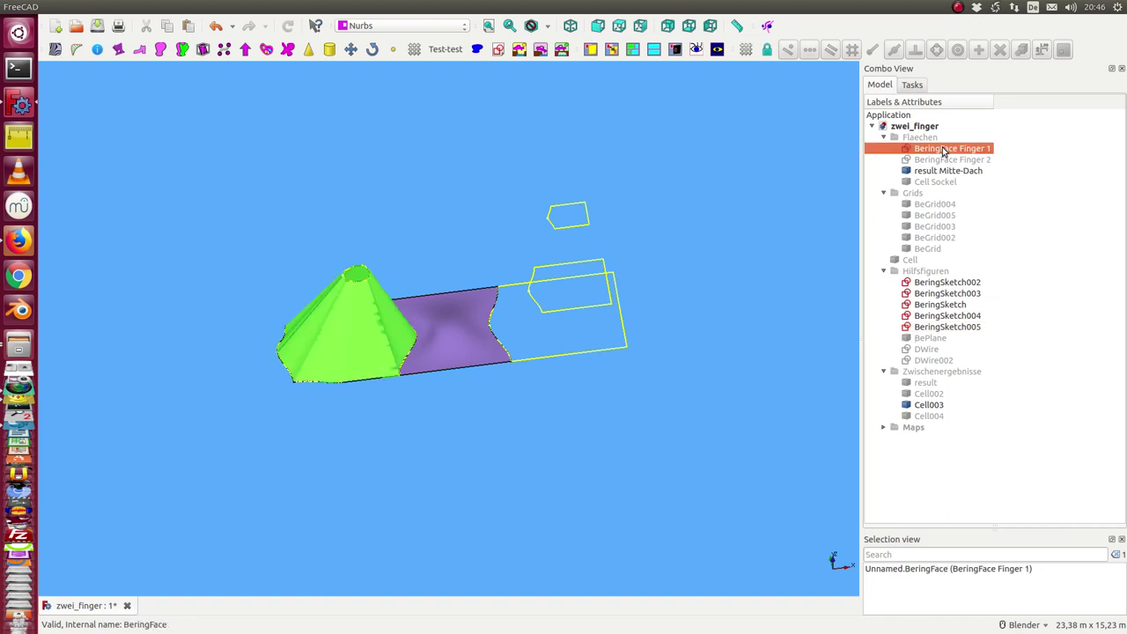
click(944, 160)
key(space)
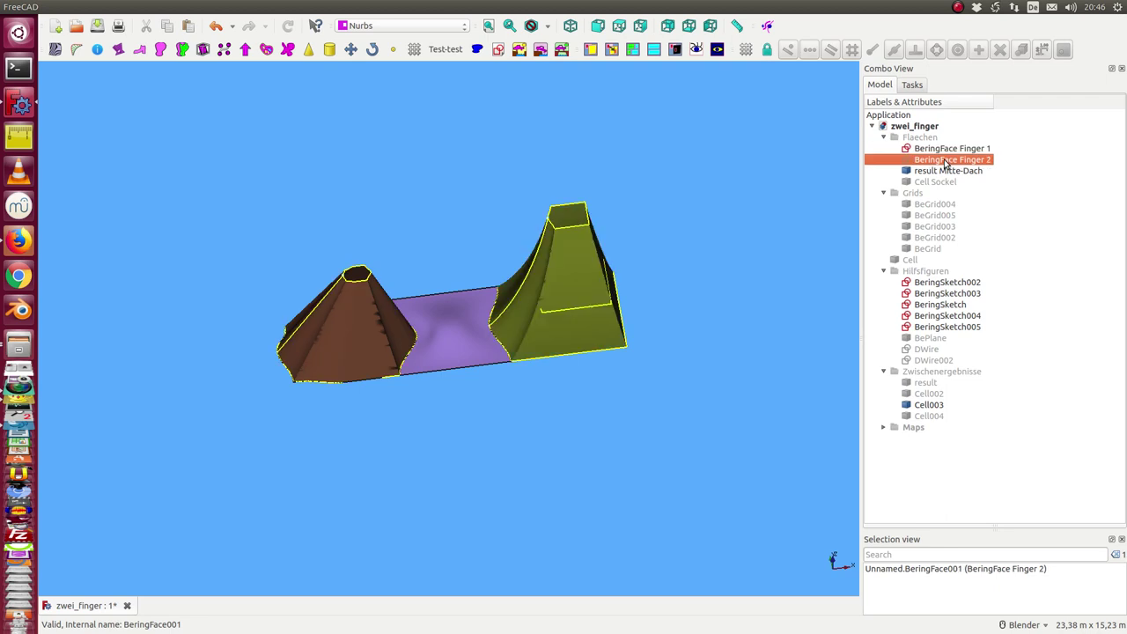
- Hide all five BeringSketch outlines (002, 003, BeringSketch, 004, 005)
click(942, 283)
key(space)
click(941, 294)
key(space)
click(940, 304)
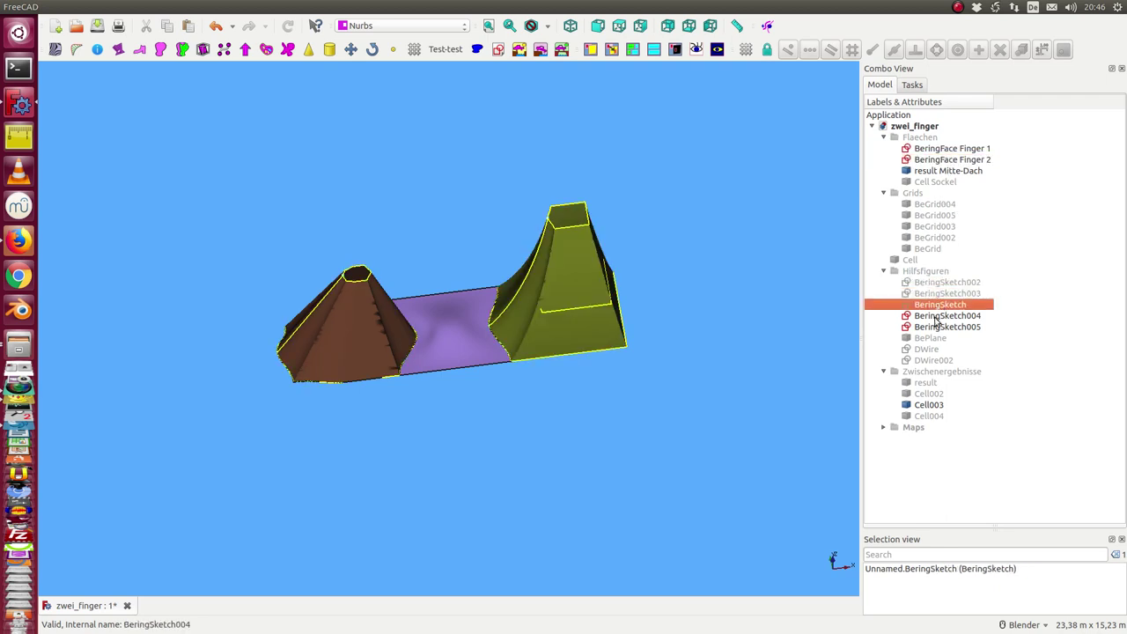
key(space)
click(936, 316)
key(space)
click(937, 327)
key(space)
- Orbit and tilt to a low side view facing the two finger peaks
click(927, 404)
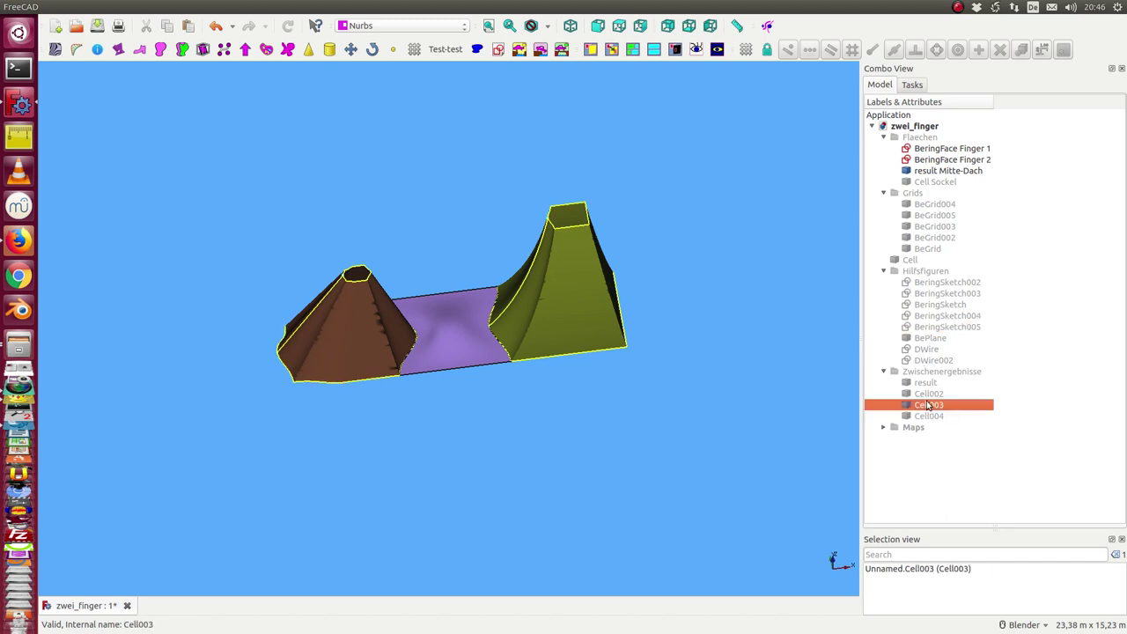
mouse_move(700, 302)
middle_down()
mouse_move(657, 395)
mouse_move(689, 378)
mouse_move(466, 372)
mouse_move(460, 329)
middle_up()
scroll(434, 371, down, 3)
mouse_move(435, 371)
middle_down()
mouse_move(452, 410)
mouse_move(478, 233)
mouse_move(452, 176)
mouse_move(450, 231)
middle_up()
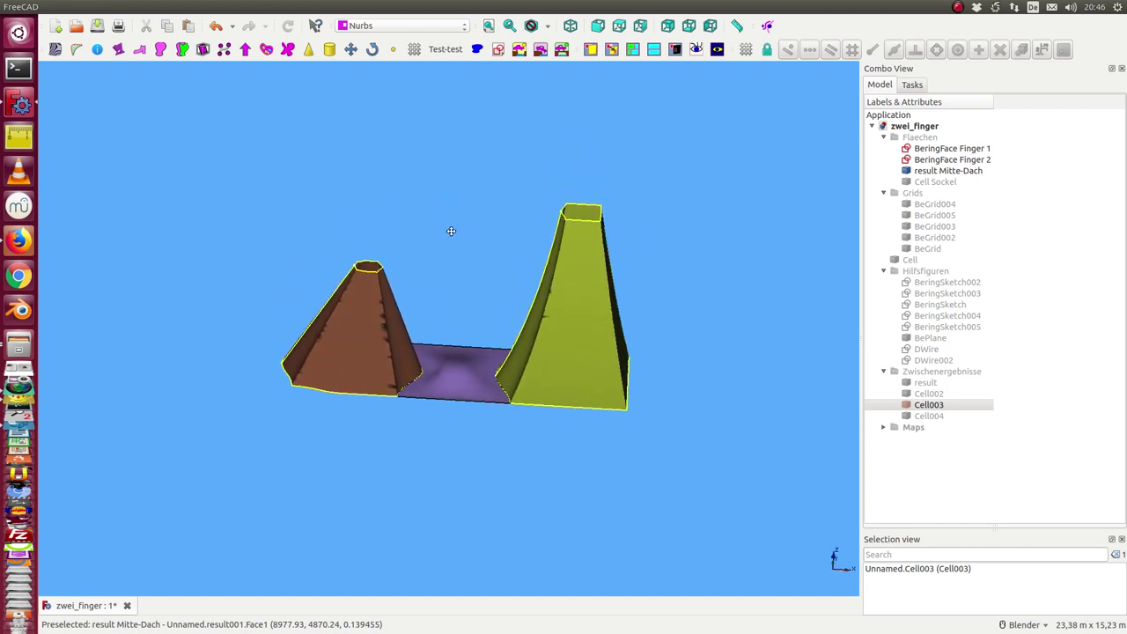
click(465, 364)
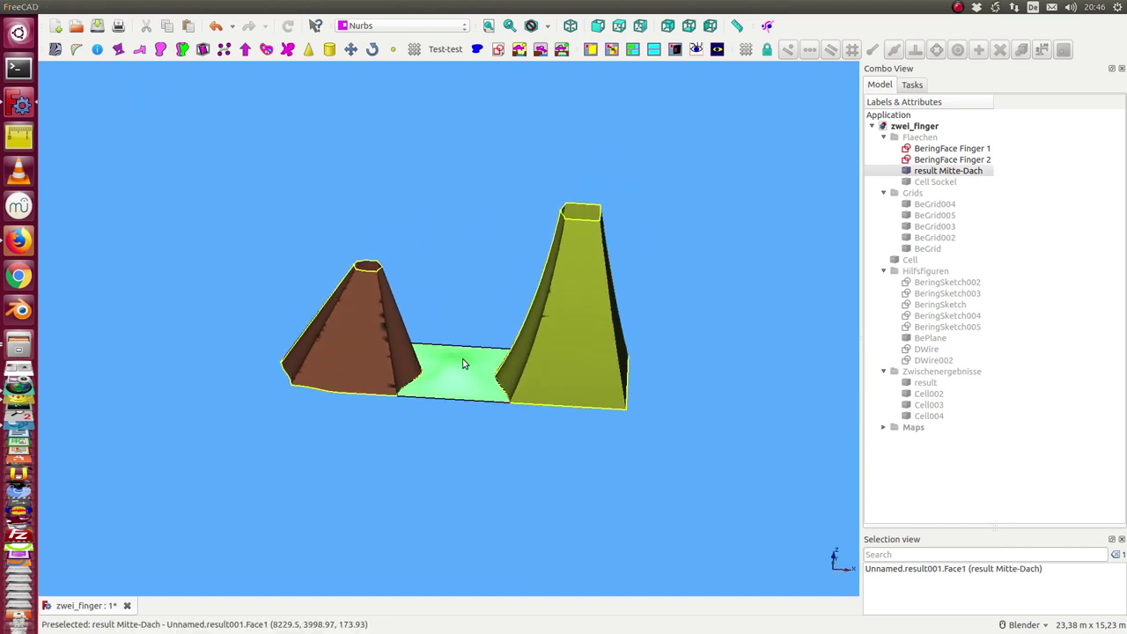
click(97, 51)
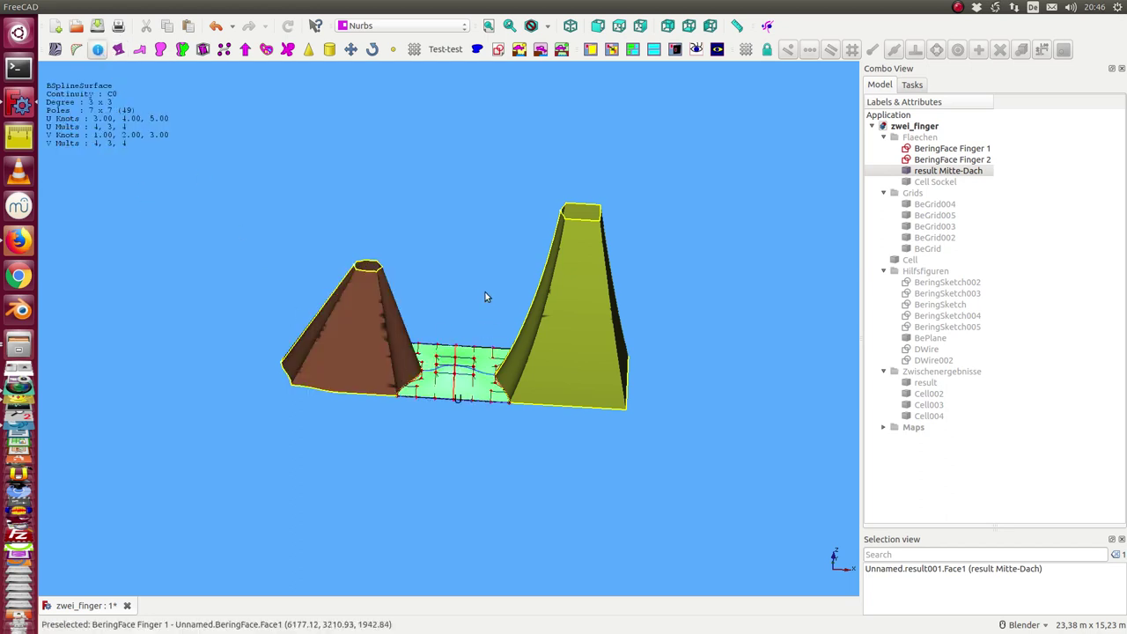
mouse_move(299, 313)
middle_down()
mouse_move(455, 255)
mouse_move(483, 319)
mouse_move(440, 455)
mouse_move(445, 343)
middle_up()
mouse_move(478, 285)
middle_down()
mouse_move(484, 364)
mouse_move(481, 282)
middle_up()
scroll(488, 305, up, 3)
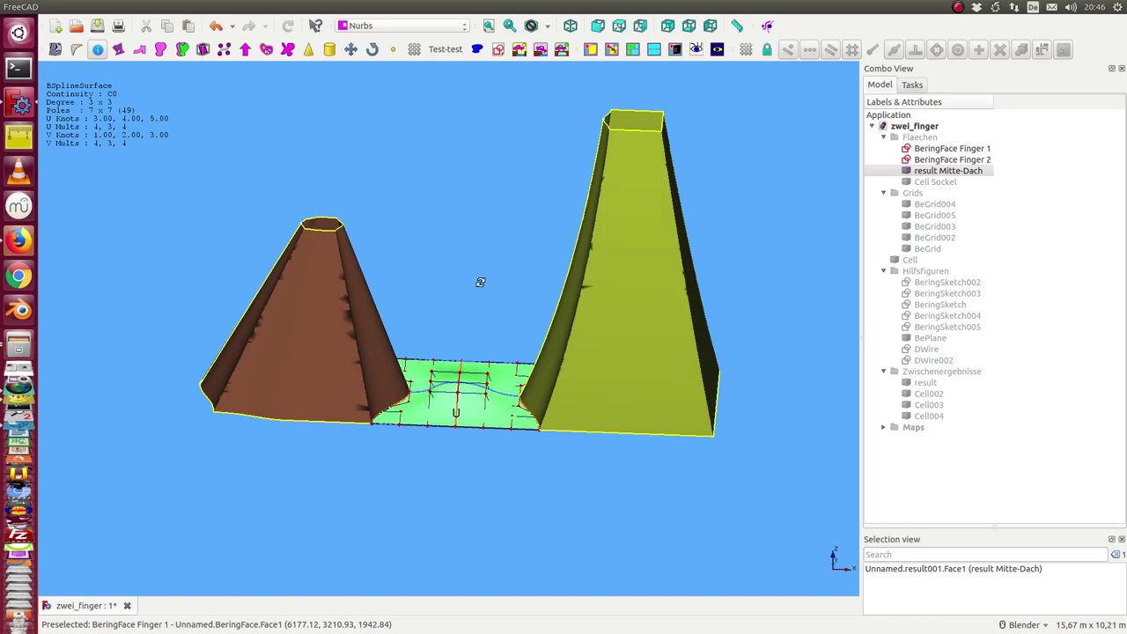
click(648, 296)
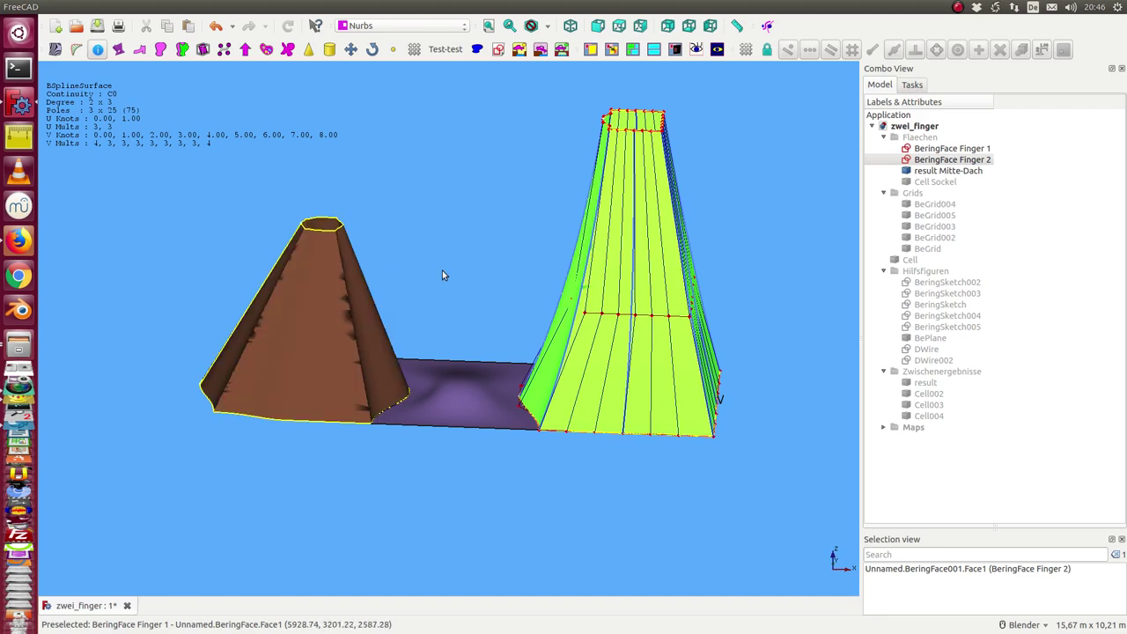
middle_drag(498, 277, 519, 427)
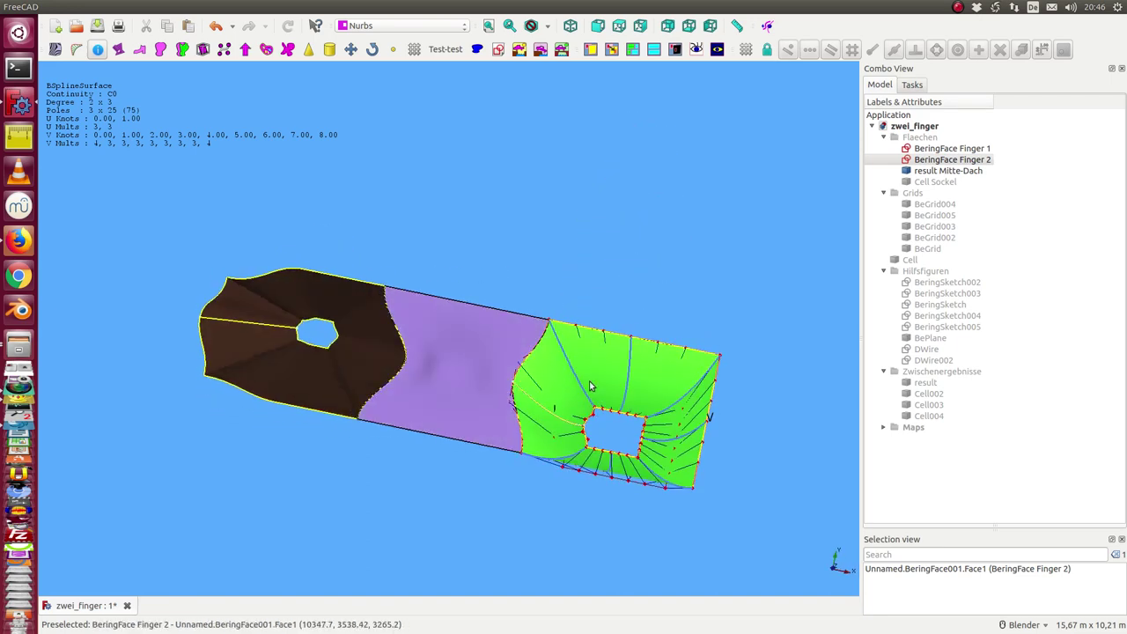
mouse_move(568, 548)
middle_down()
mouse_move(583, 465)
mouse_move(575, 420)
mouse_move(642, 460)
mouse_move(516, 460)
mouse_move(566, 402)
mouse_move(533, 443)
mouse_move(599, 403)
middle_up()
mouse_move(755, 211)
middle_down()
mouse_move(707, 294)
mouse_move(138, 206)
middle_up()
click(283, 339)
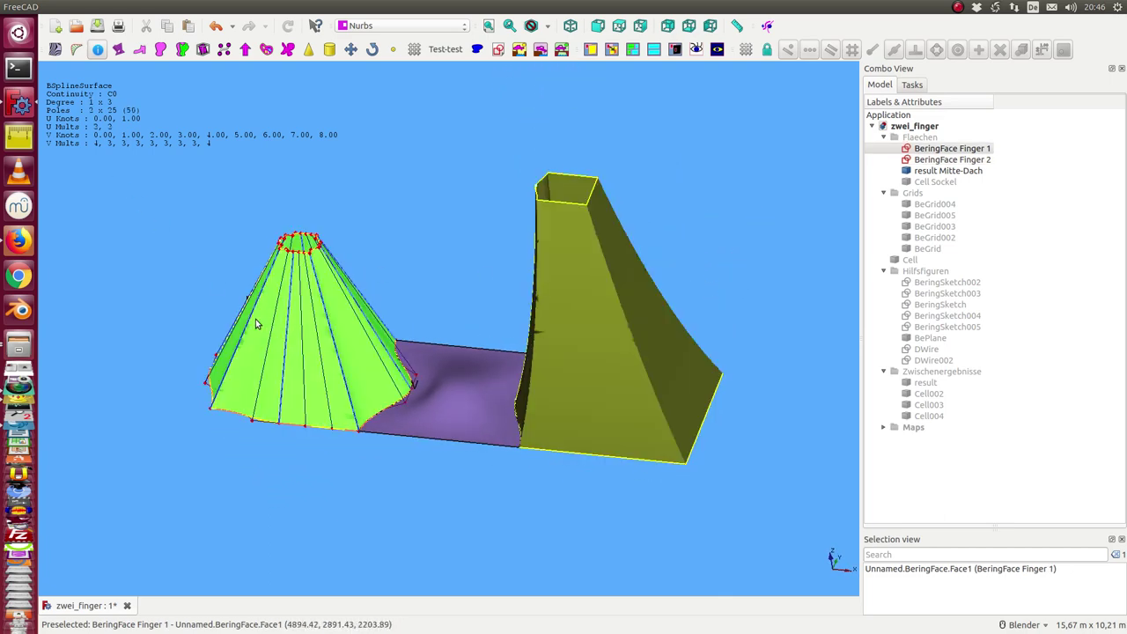
mouse_move(164, 283)
middle_down()
mouse_move(213, 312)
mouse_move(424, 280)
mouse_move(196, 395)
mouse_move(217, 354)
mouse_move(184, 297)
mouse_move(231, 311)
middle_up()
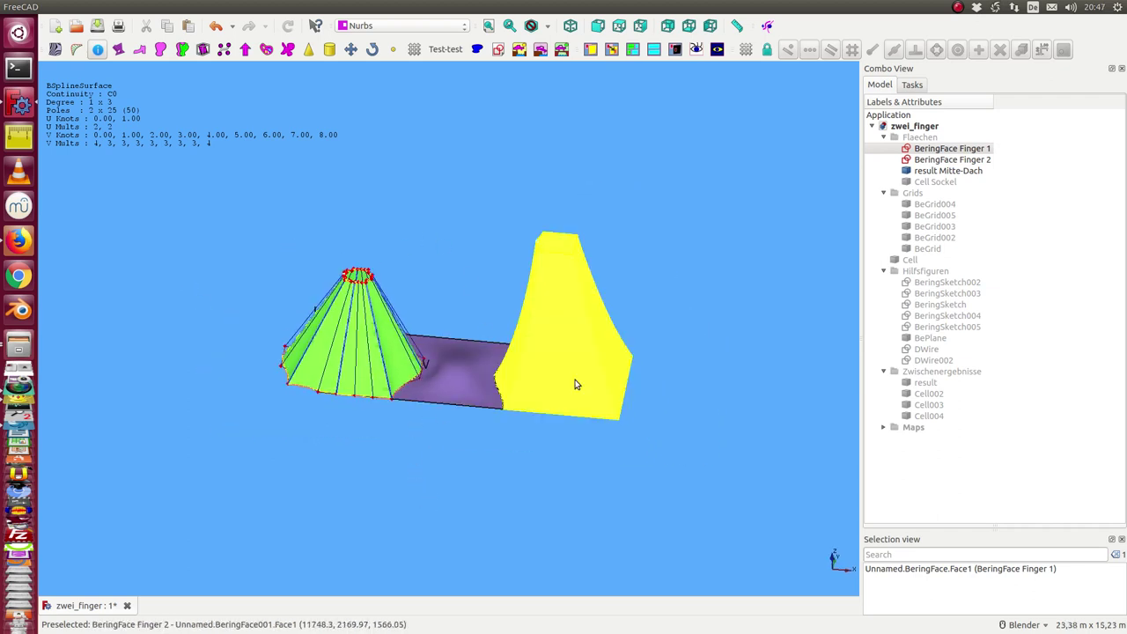
- Show the red Cell Sockel base beneath the fingers and roof
click(938, 183)
key(space)
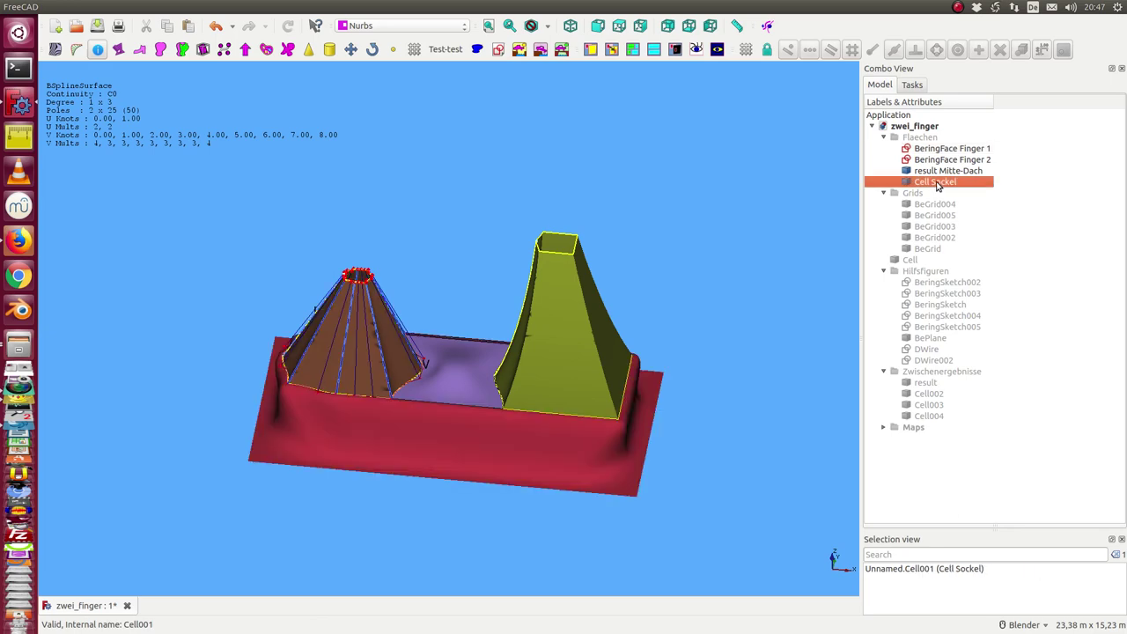
mouse_move(607, 569)
middle_down()
mouse_move(591, 523)
mouse_move(544, 467)
middle_up()
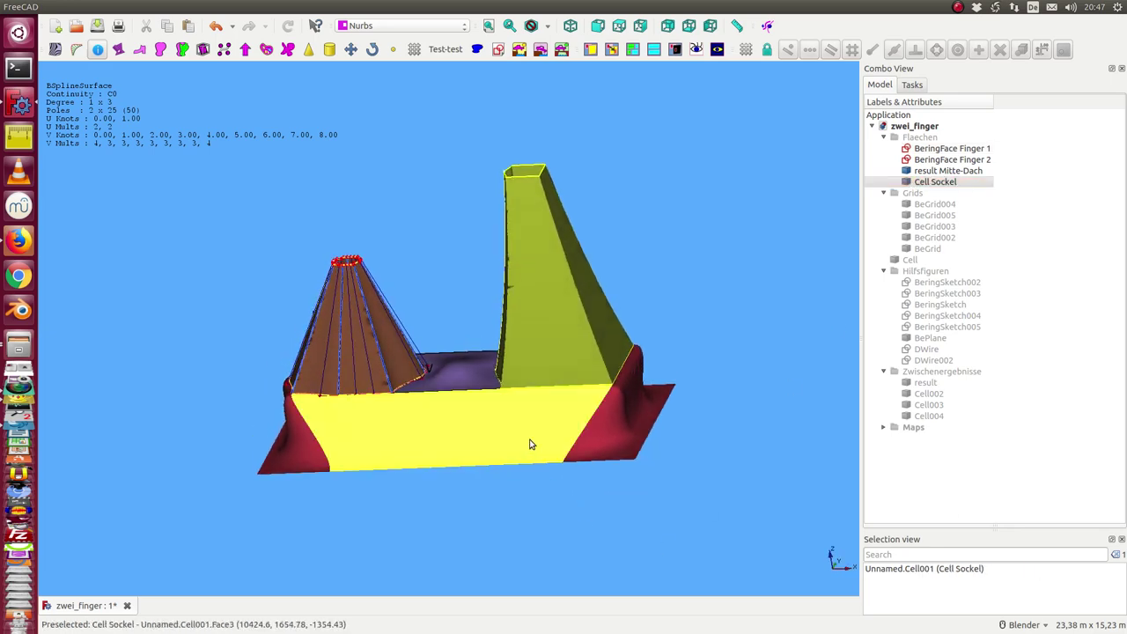
- Inspect the base's faces, revealing the end face's degree 3 x 3, 4 x 13 pole net
click(530, 444)
mouse_move(520, 414)
middle_down()
mouse_move(547, 501)
mouse_move(496, 501)
mouse_move(468, 446)
mouse_move(575, 375)
mouse_move(633, 420)
mouse_move(541, 455)
mouse_move(607, 407)
middle_up()
click(544, 475)
click(607, 408)
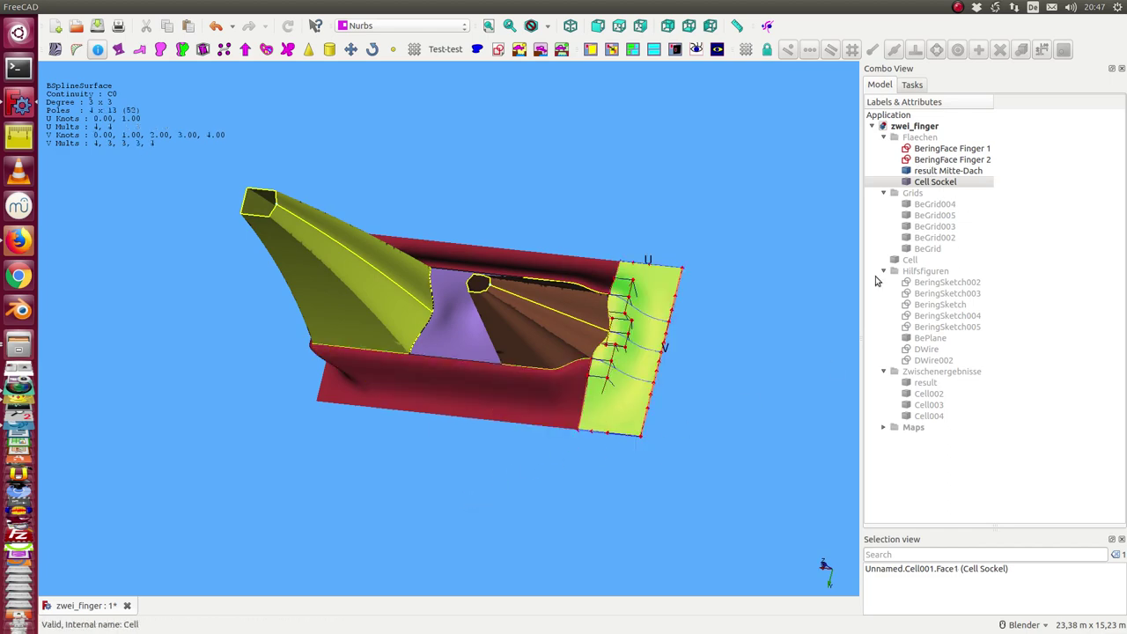
mouse_move(435, 521)
middle_down()
mouse_move(407, 423)
mouse_move(427, 271)
mouse_move(529, 375)
middle_up()
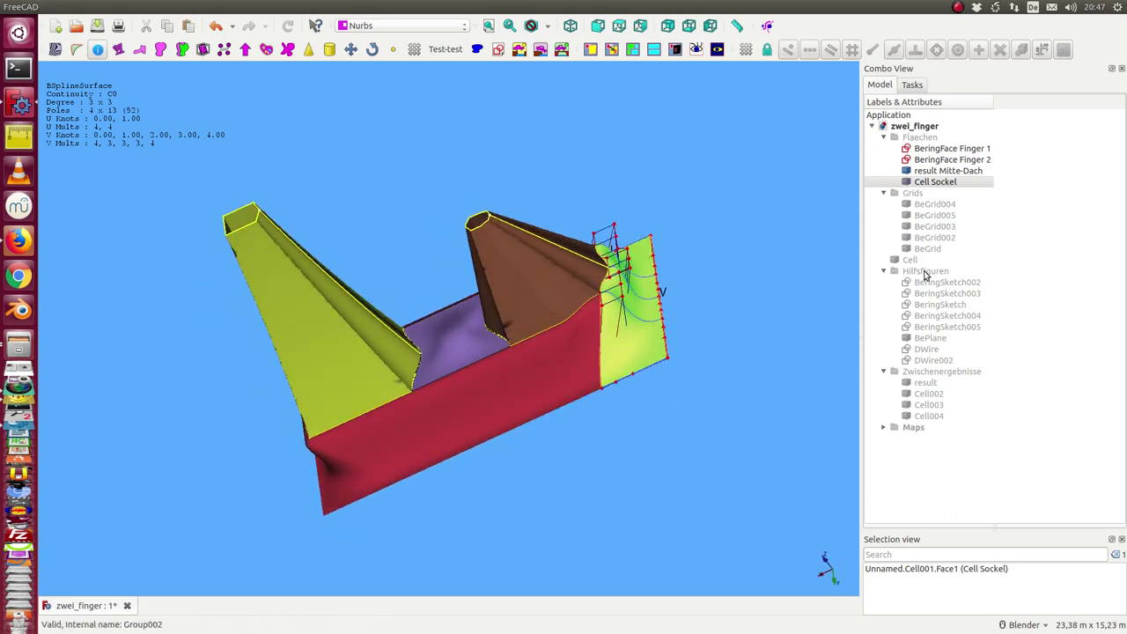
- Show the Grids group and hide the Flaechen solid surfaces
click(911, 192)
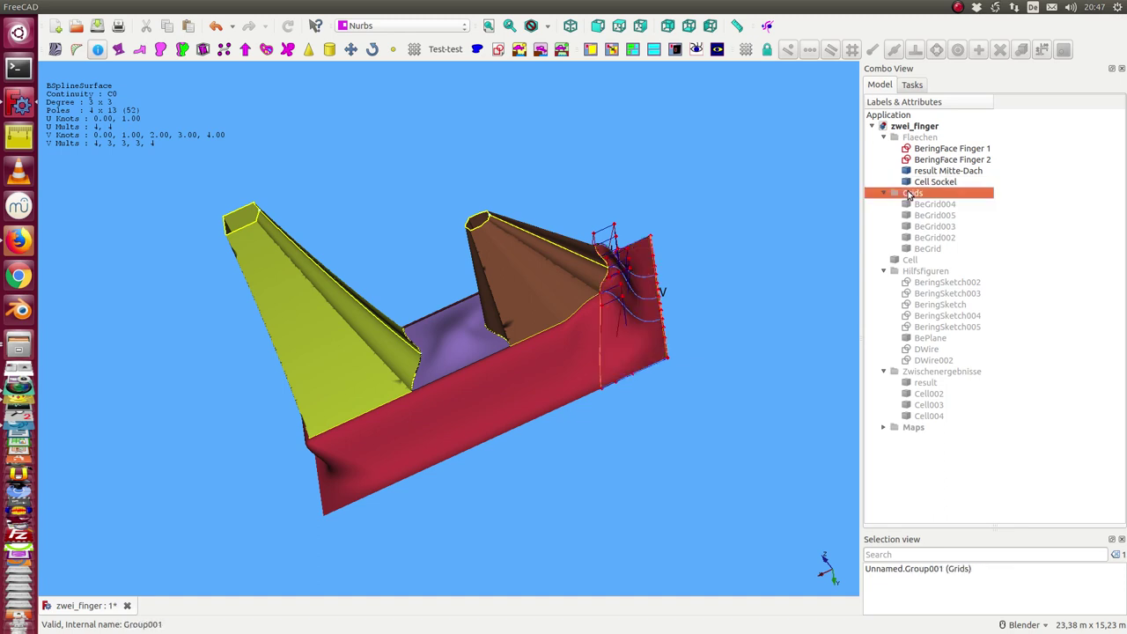
key(space)
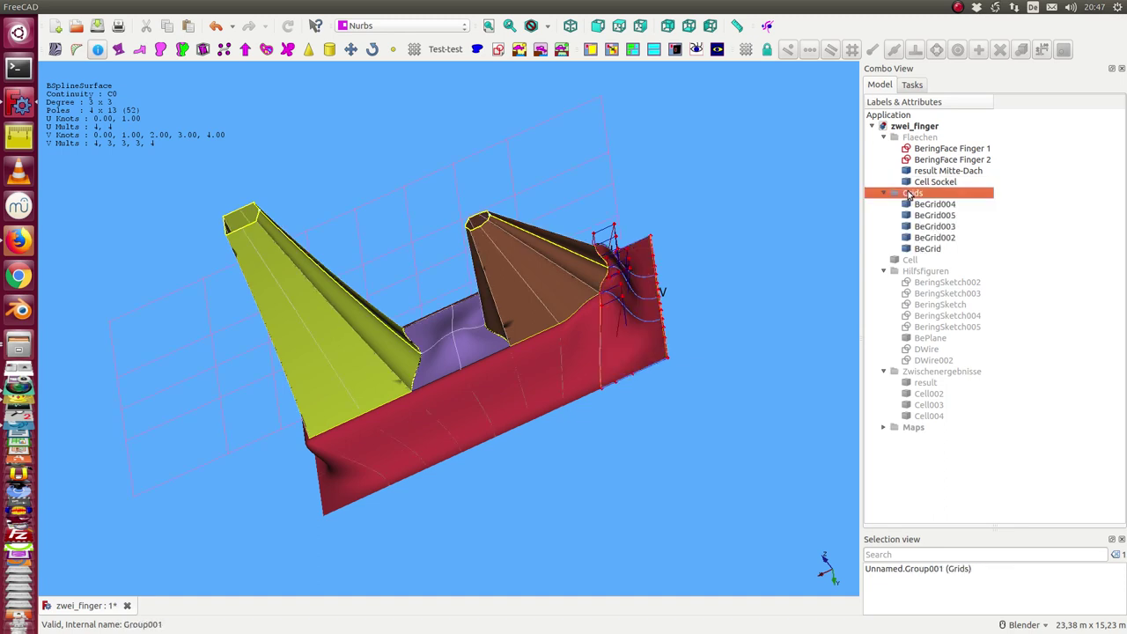
click(910, 139)
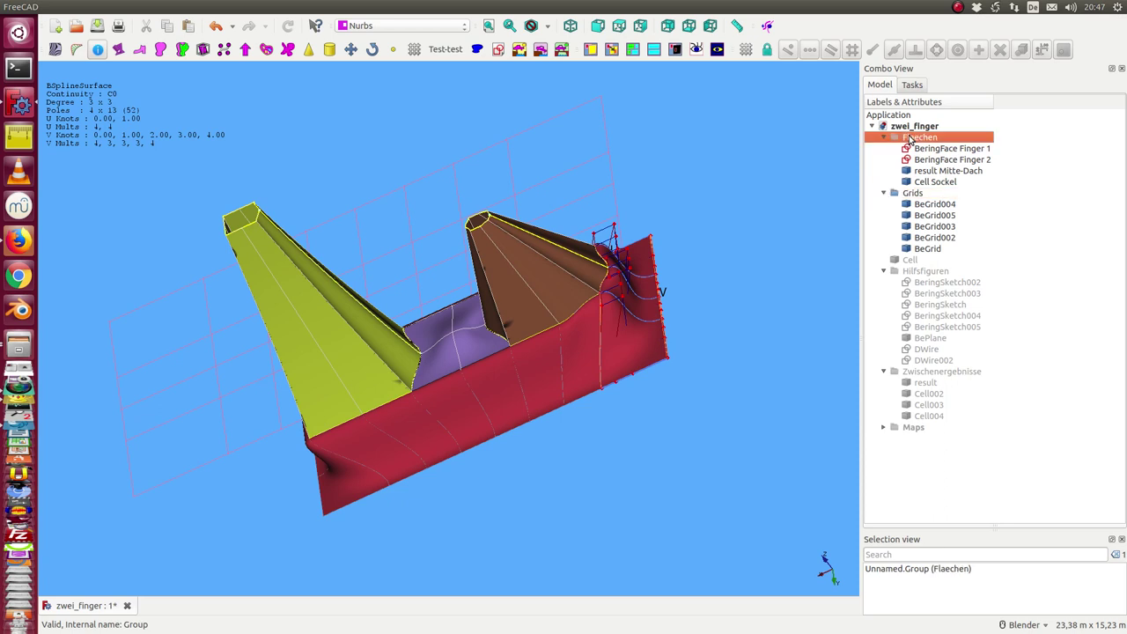
key(space)
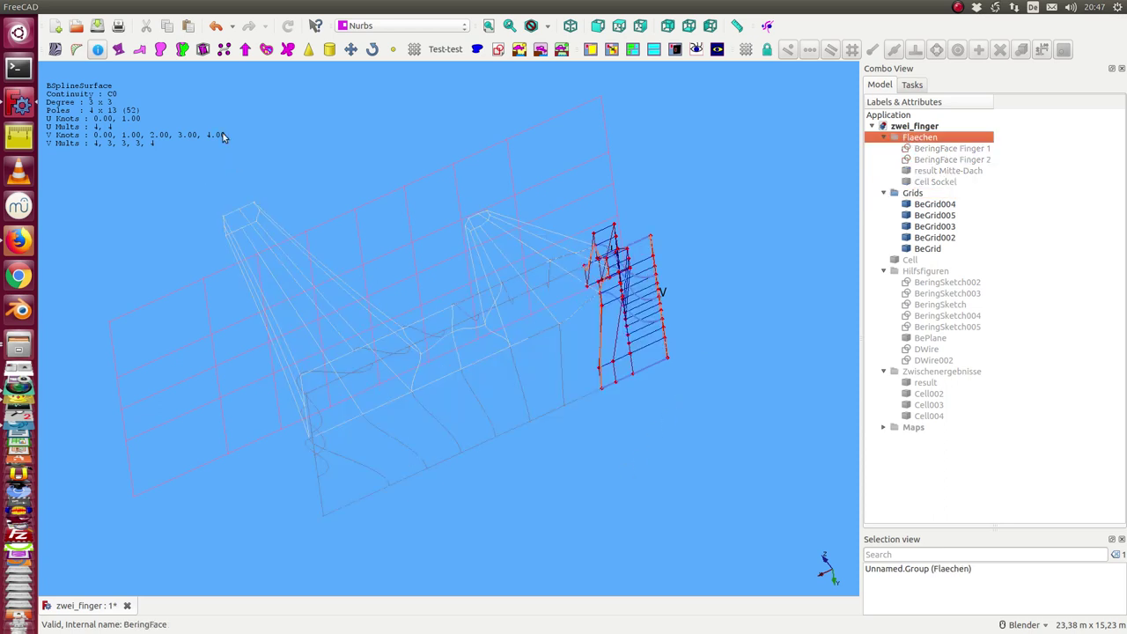
- Turn off the surface info overlay and display the BeGrid wireframe on a black background
click(97, 50)
middle_drag(77, 302, 162, 296)
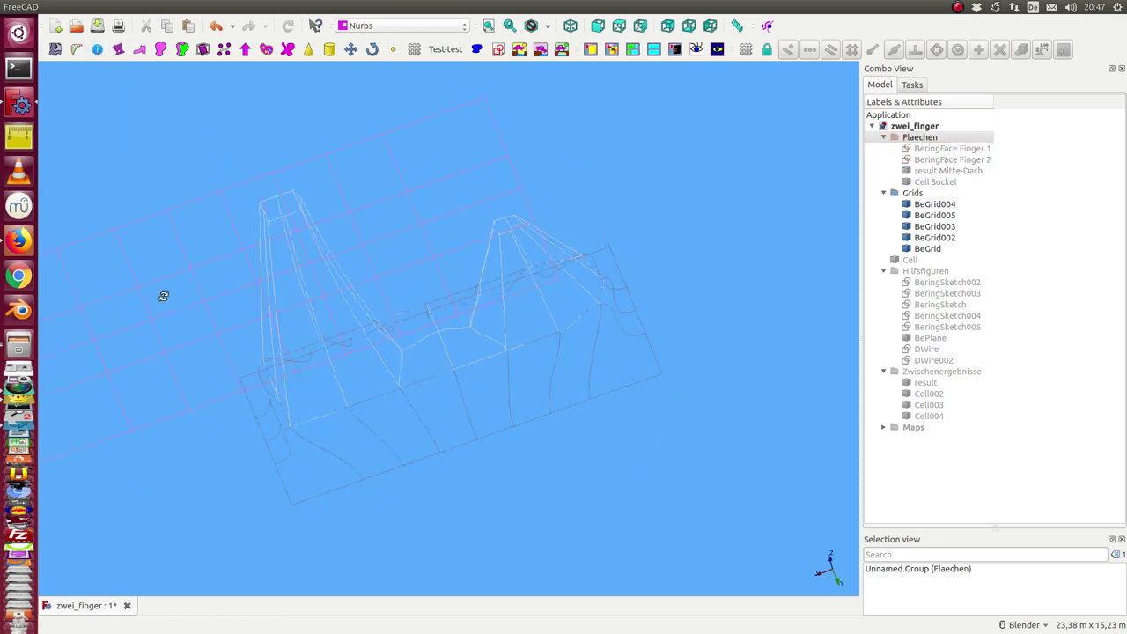
click(925, 250)
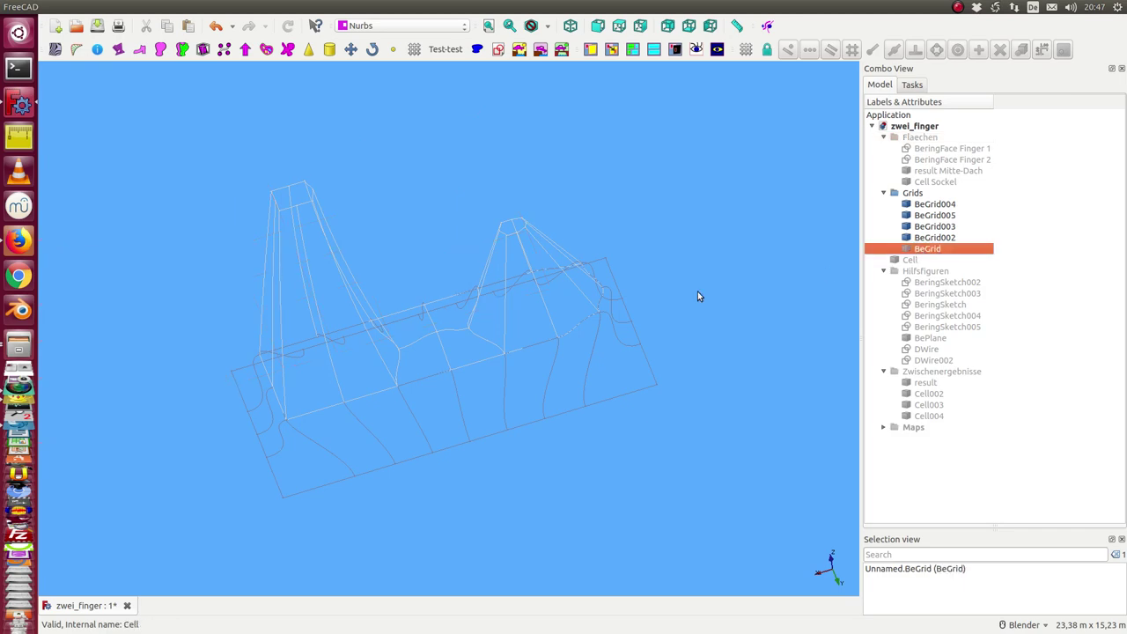
click(718, 50)
middle_drag(395, 369, 515, 407)
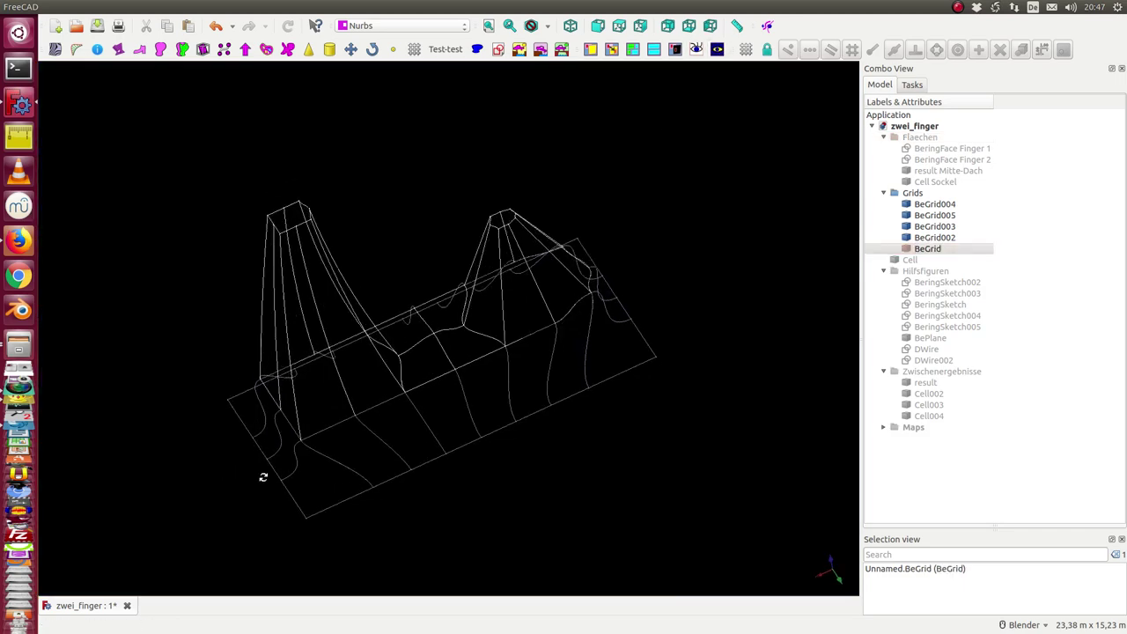
mouse_move(230, 317)
middle_down()
mouse_move(270, 272)
mouse_move(342, 360)
mouse_move(413, 402)
mouse_move(432, 360)
mouse_move(382, 329)
mouse_move(380, 304)
middle_up()
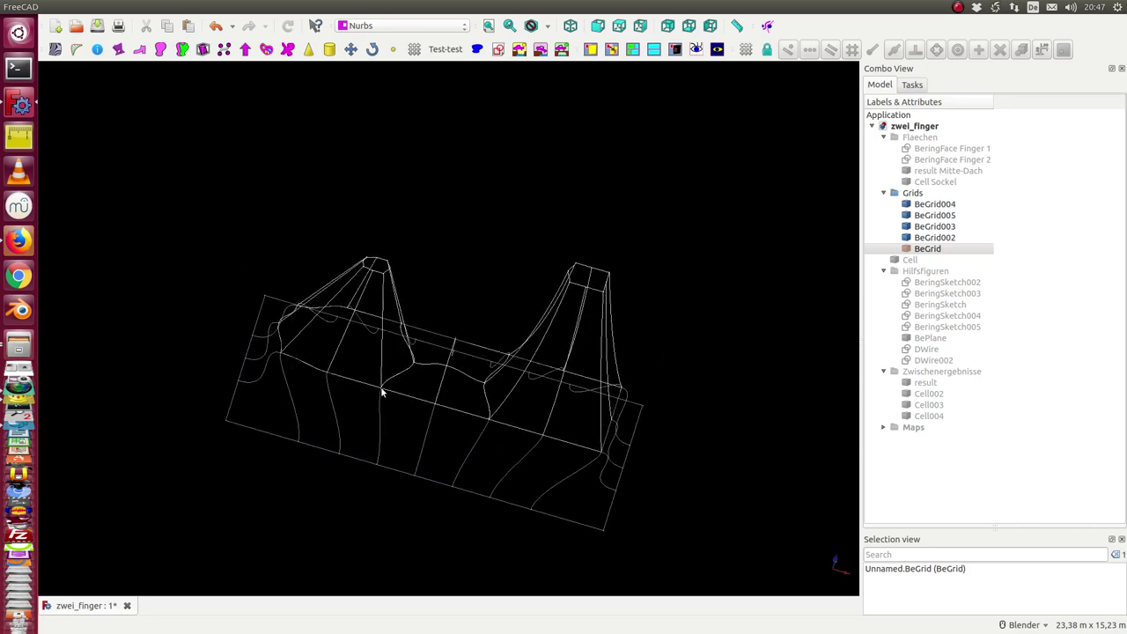
mouse_move(240, 405)
middle_down()
mouse_move(304, 419)
mouse_move(309, 395)
middle_up()
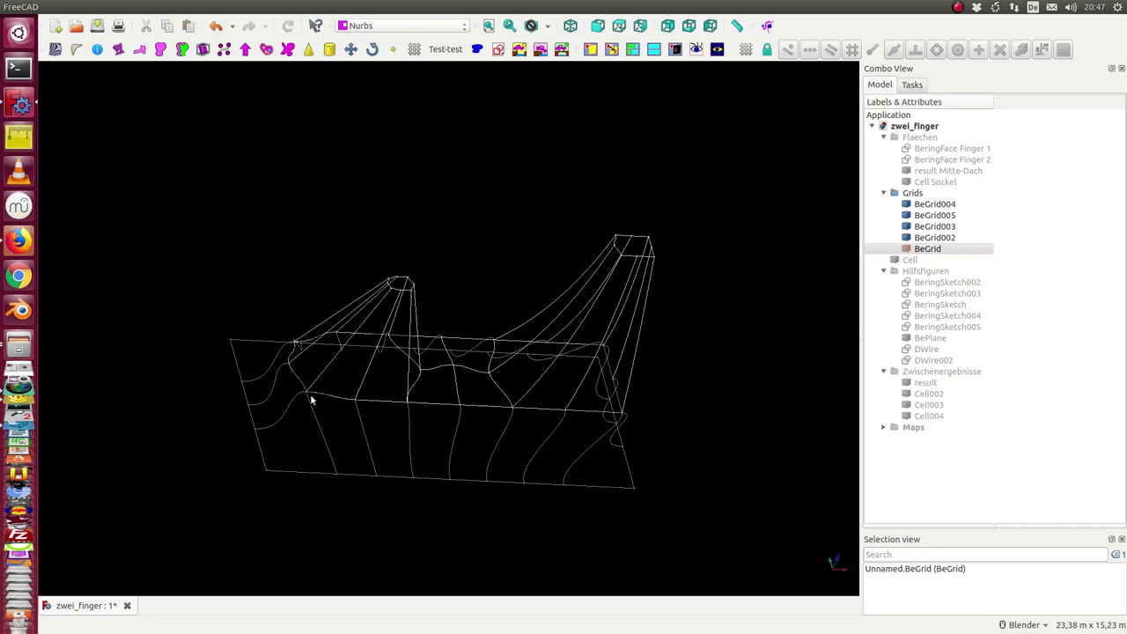
mouse_move(446, 395)
middle_down()
mouse_move(370, 413)
mouse_move(415, 455)
mouse_move(422, 241)
mouse_move(333, 254)
middle_up()
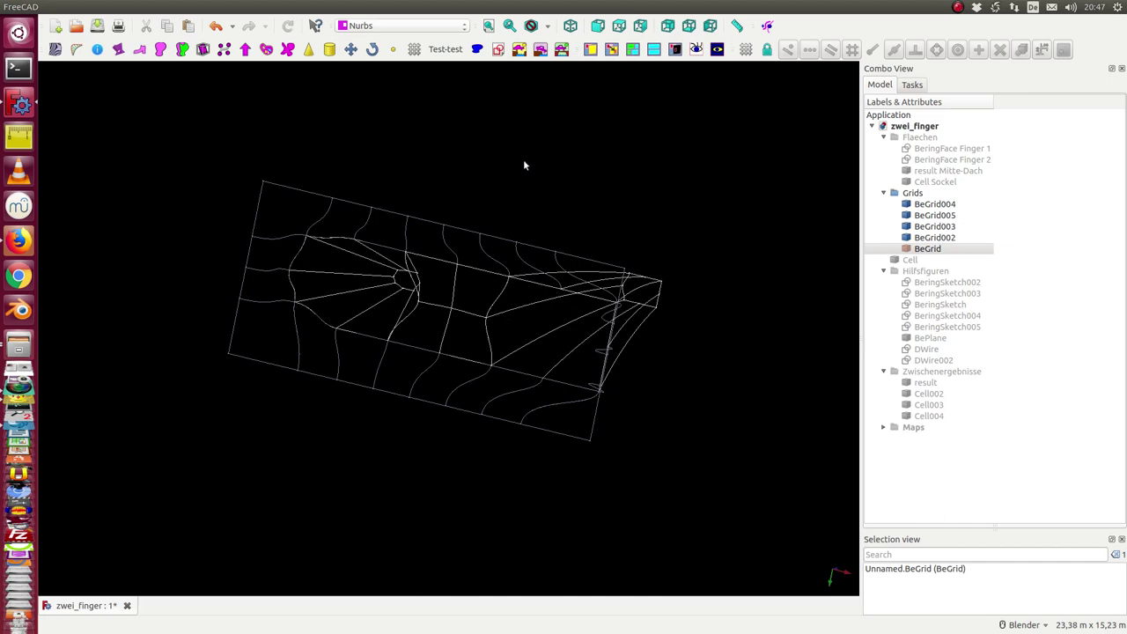
mouse_move(523, 164)
middle_down()
mouse_move(402, 402)
mouse_move(642, 373)
middle_up()
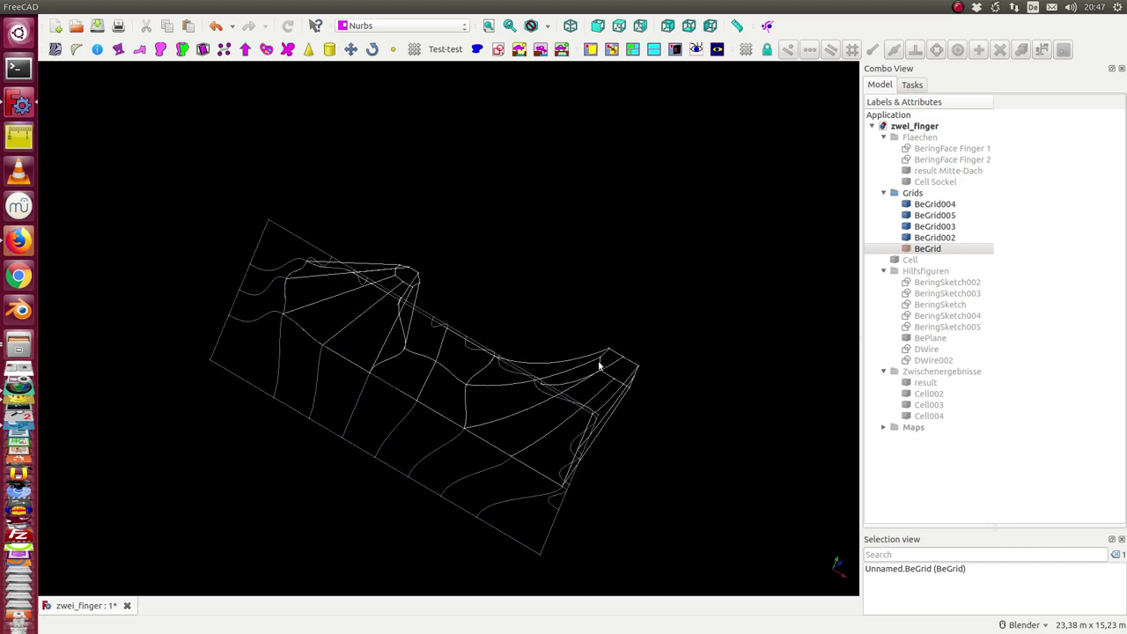
mouse_move(657, 315)
middle_down()
mouse_move(511, 281)
mouse_move(450, 349)
mouse_move(466, 269)
mouse_move(460, 216)
mouse_move(508, 215)
middle_up()
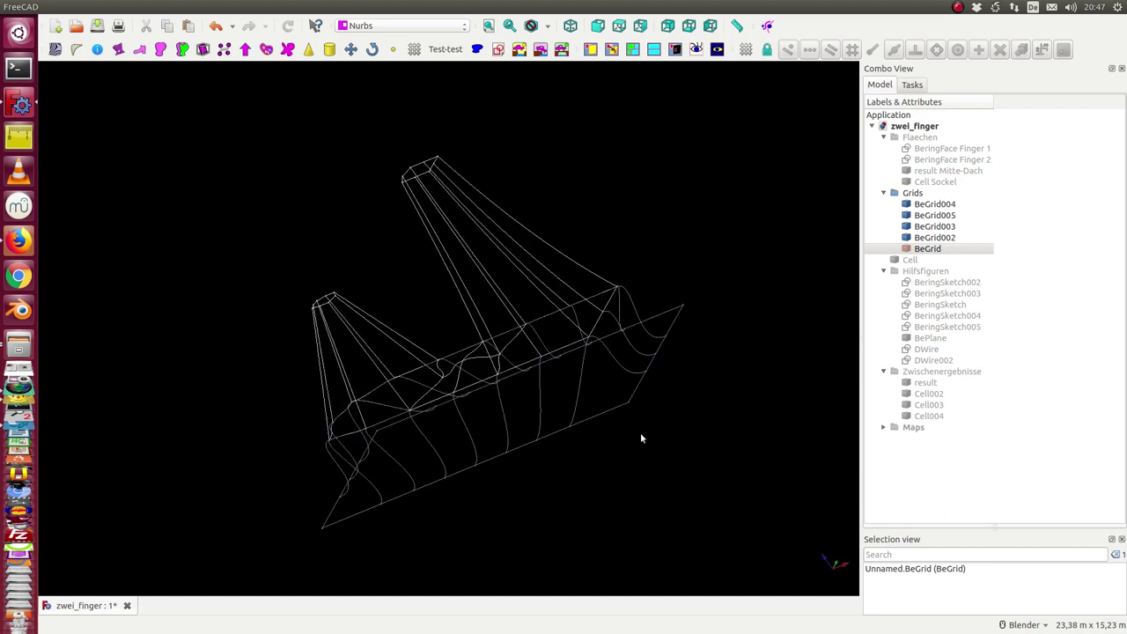
mouse_move(342, 547)
middle_down()
mouse_move(425, 443)
mouse_move(354, 347)
mouse_move(498, 183)
middle_up()
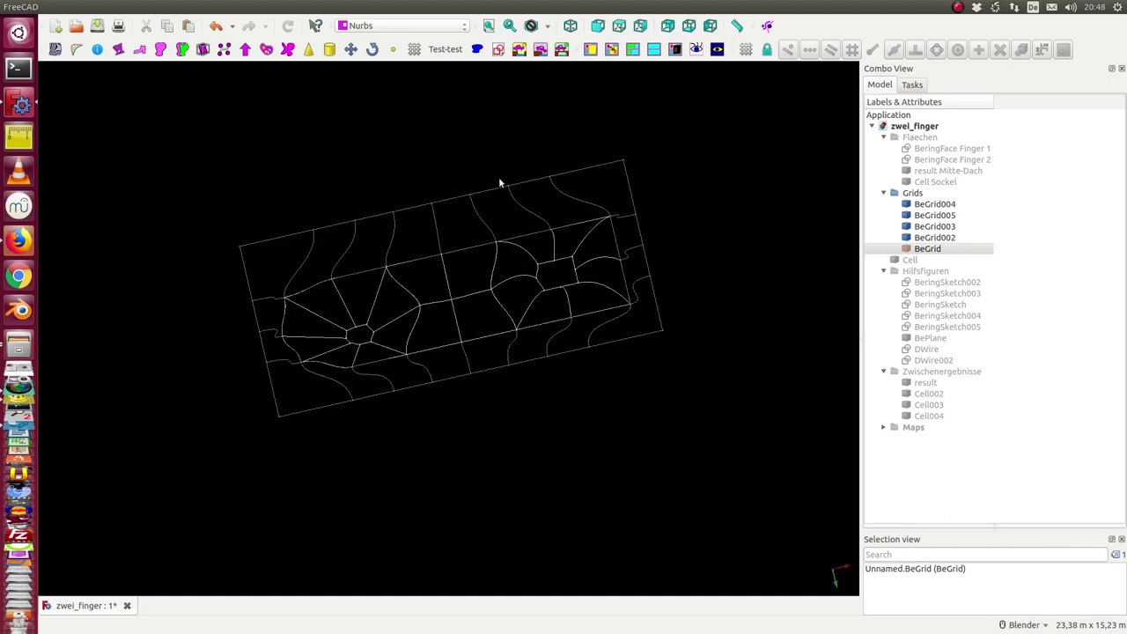